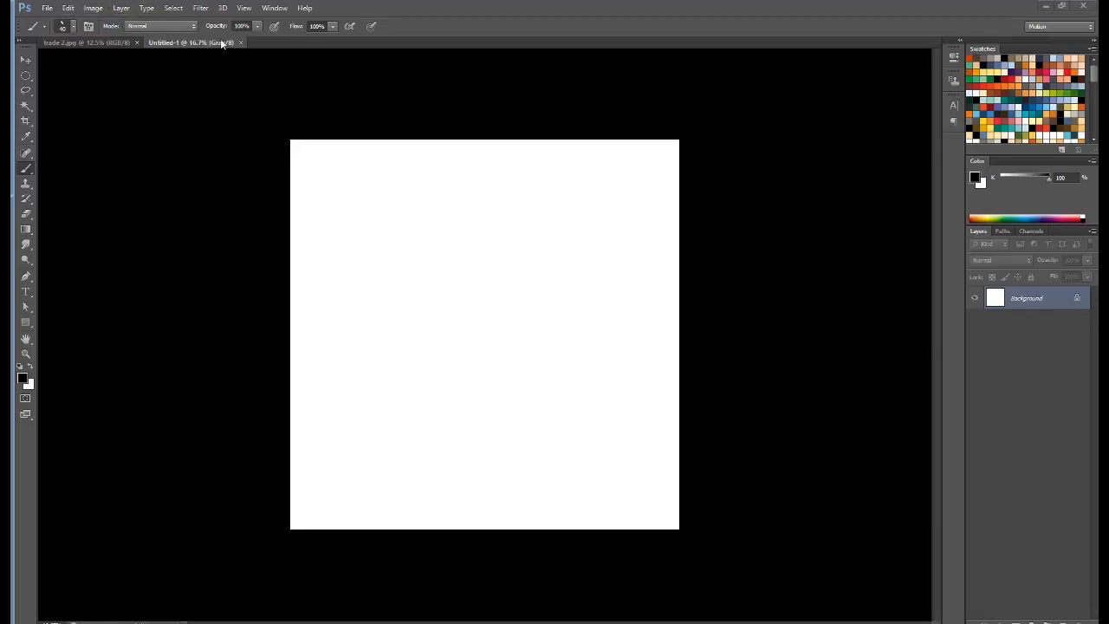
Step: Convert the blank document from grayscale to RGB Color and add a new empty layer above the Background
left_click(68, 7)
mouse_move(98, 8)
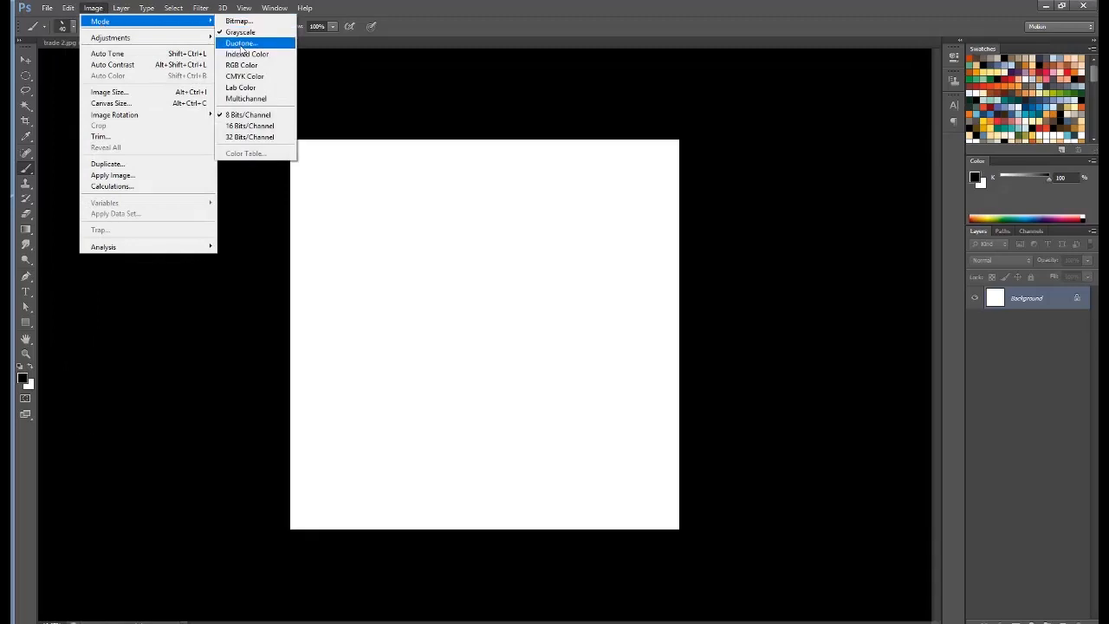
left_click(242, 65)
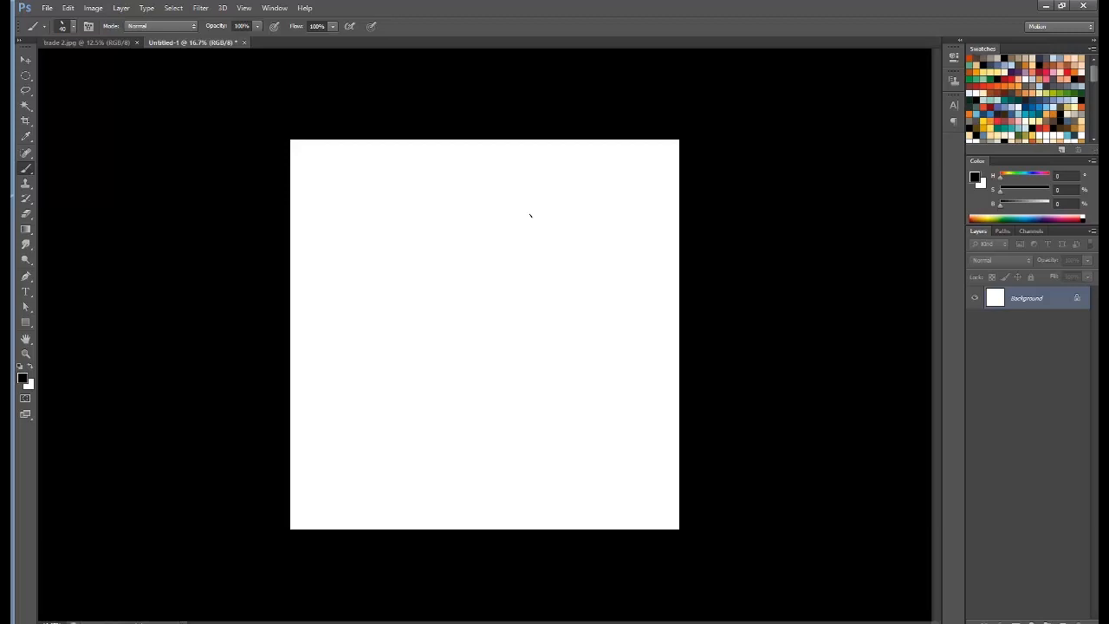
left_click(1061, 620)
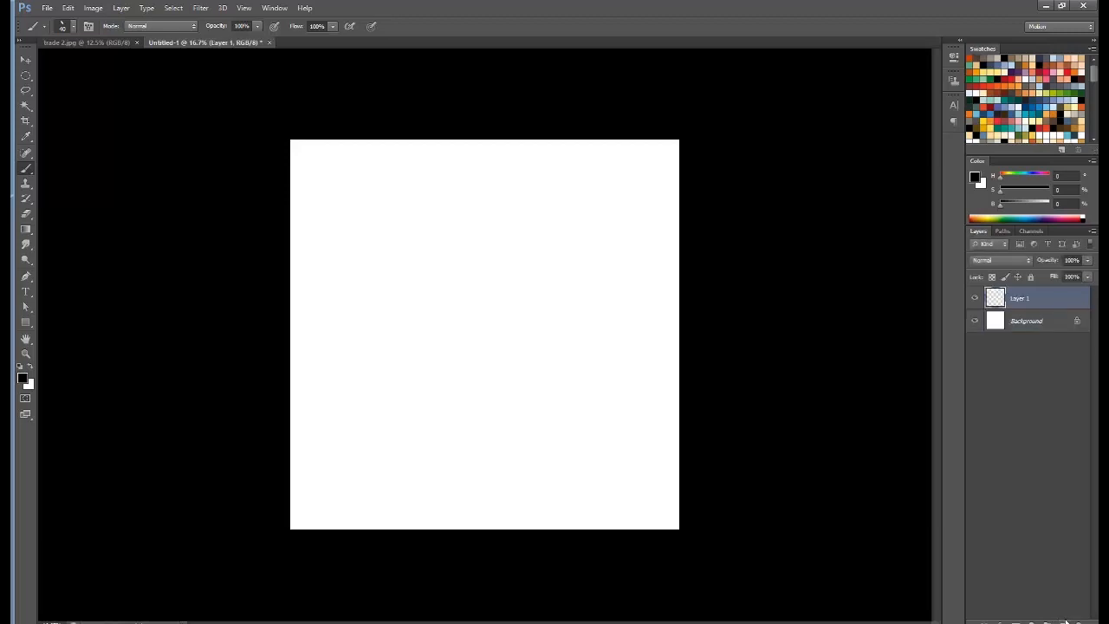
Step: With an anti-aliased Lasso, outline a flame with loose wisps and a long tail on Layer 1, and fill it with white
key("l")
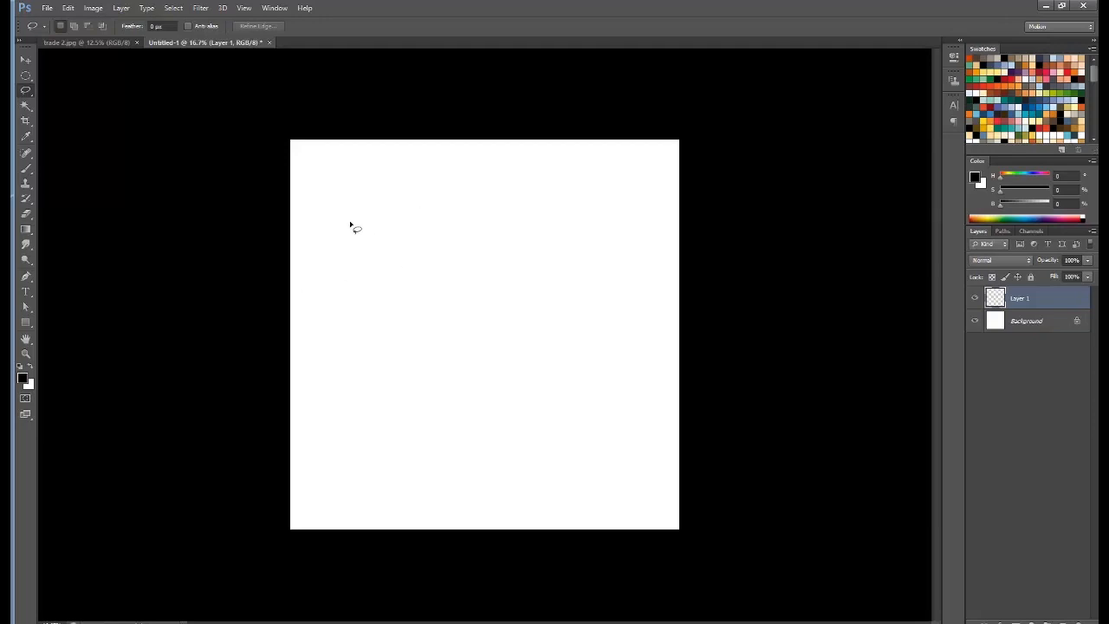
left_click(189, 27)
mouse_move(343, 299)
left_mouse_down()
mouse_move(360, 250)
mouse_move(406, 246)
mouse_move(458, 214)
mouse_move(454, 222)
mouse_move(481, 218)
mouse_move(609, 166)
mouse_move(521, 198)
mouse_move(427, 254)
mouse_move(365, 267)
mouse_move(344, 297)
mouse_move(332, 273)
mouse_move(327, 285)
mouse_move(361, 300)
mouse_move(446, 271)
mouse_move(401, 278)
mouse_move(375, 302)
left_mouse_up()
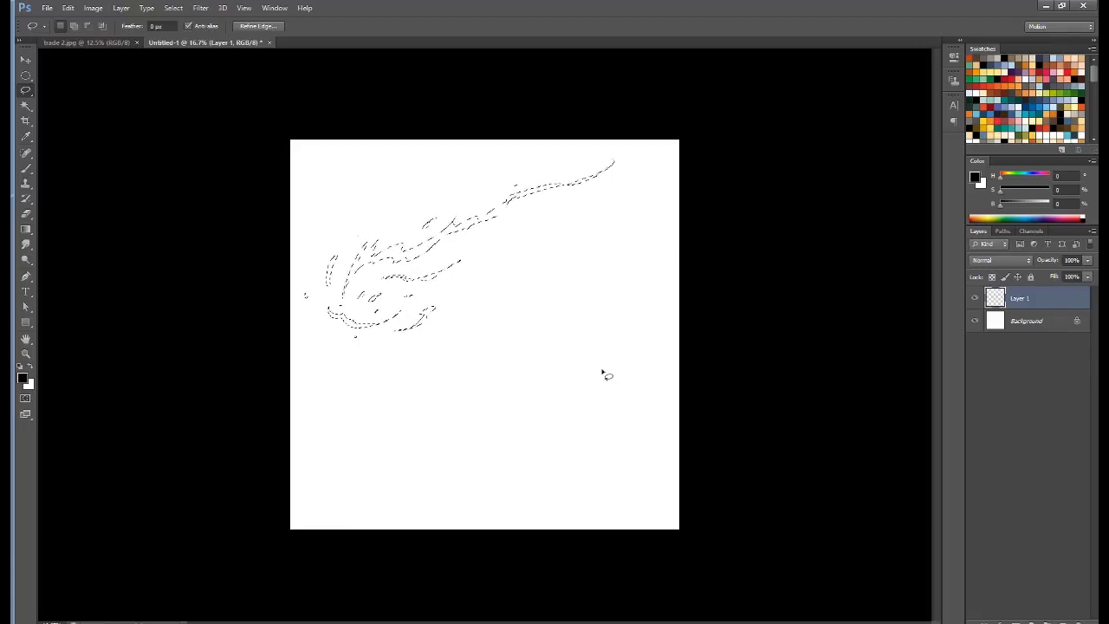
key("alt+BackSpace")
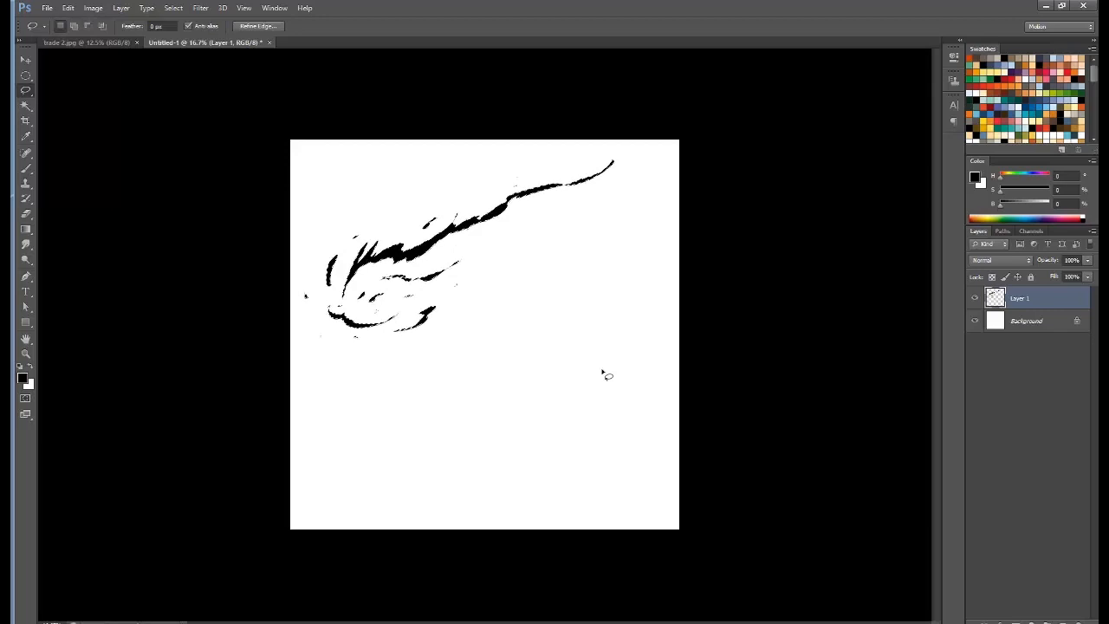
key("x")
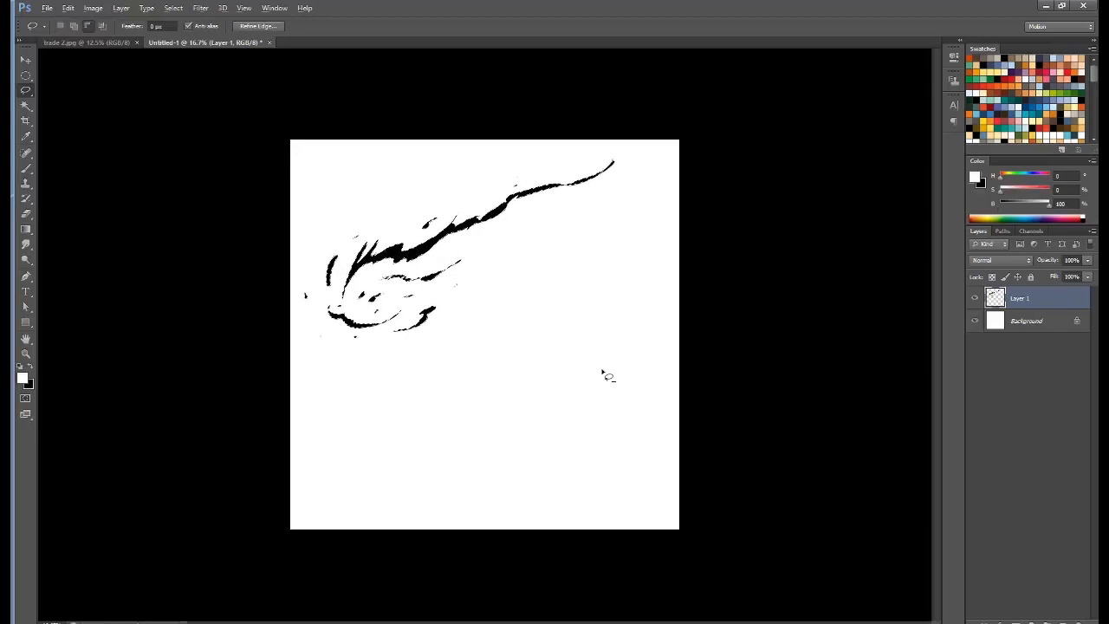
Step: Fill the flame selection with black on the Background layer, deselect it, and invert the Background's colors
left_click(1040, 322)
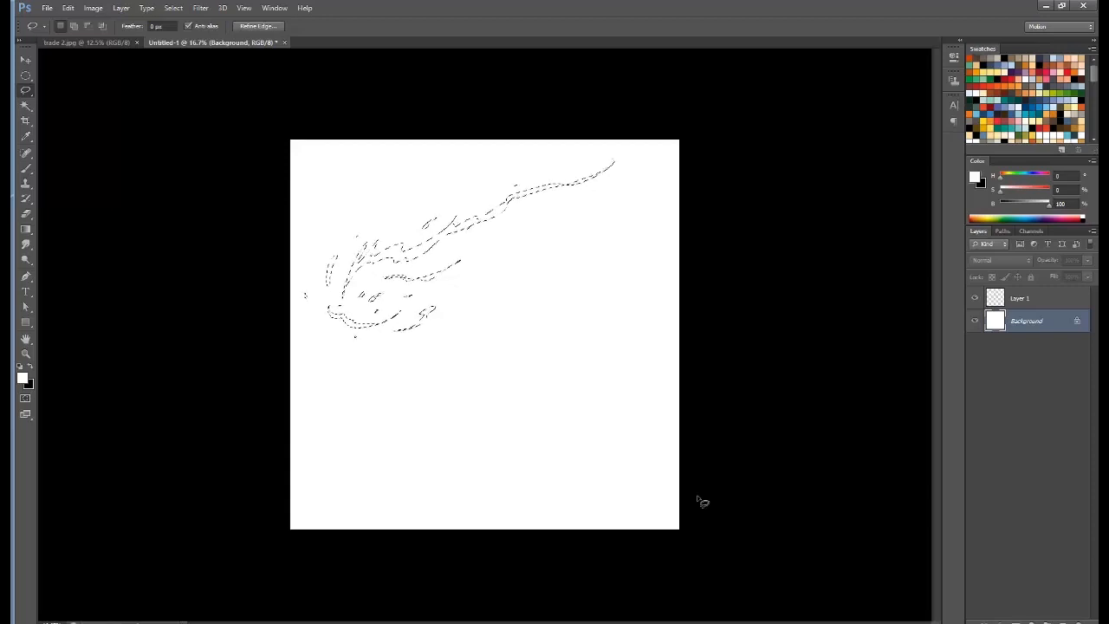
key("x")
key("alt")
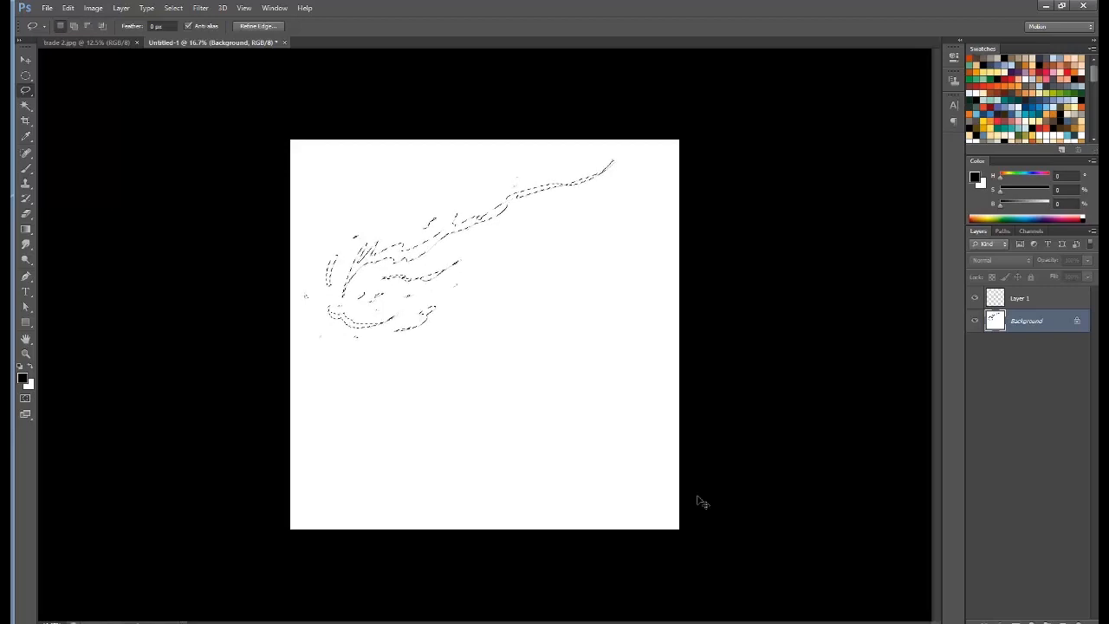
key("ctrl+d")
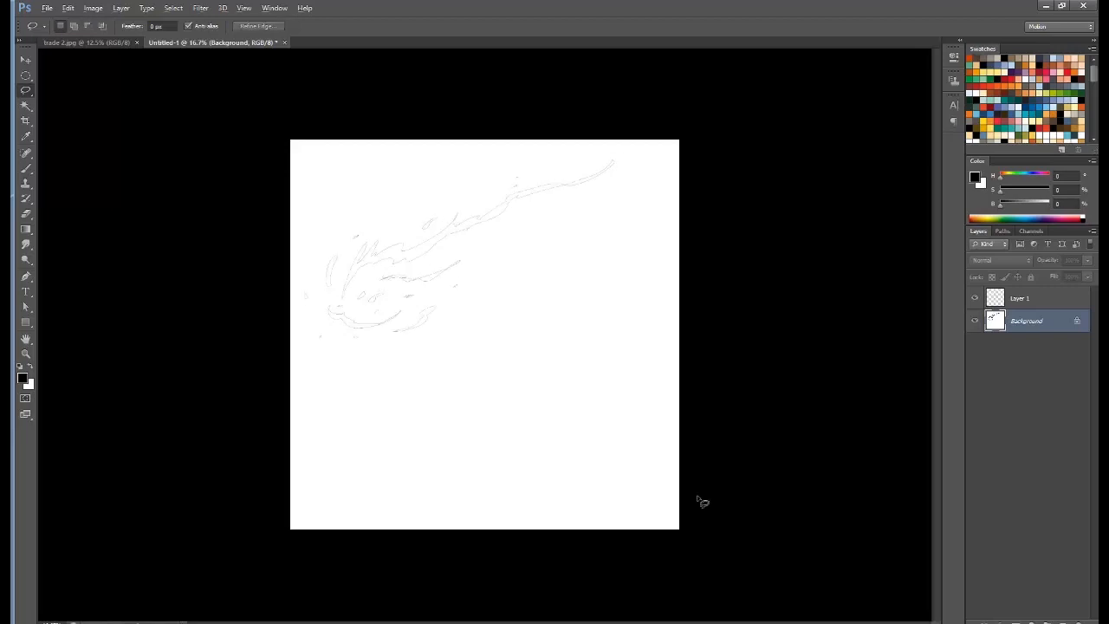
key("ctrl+i")
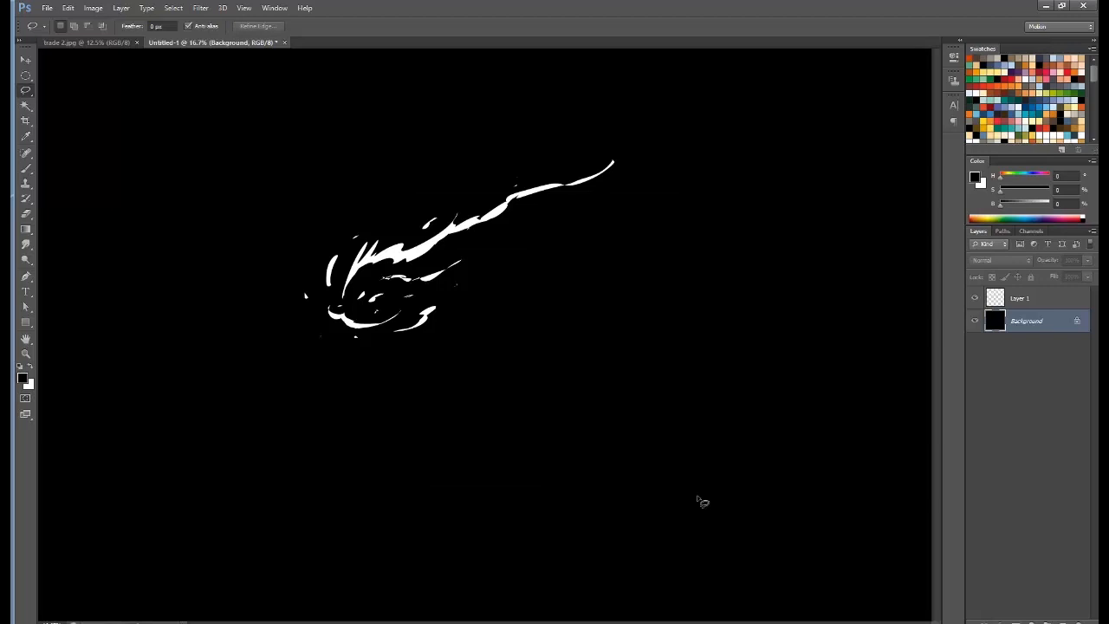
Step: Colorize Layer 1's flame light blue with Hue/Saturation: hue 195, saturation 62, lightness -36
left_click(1038, 297)
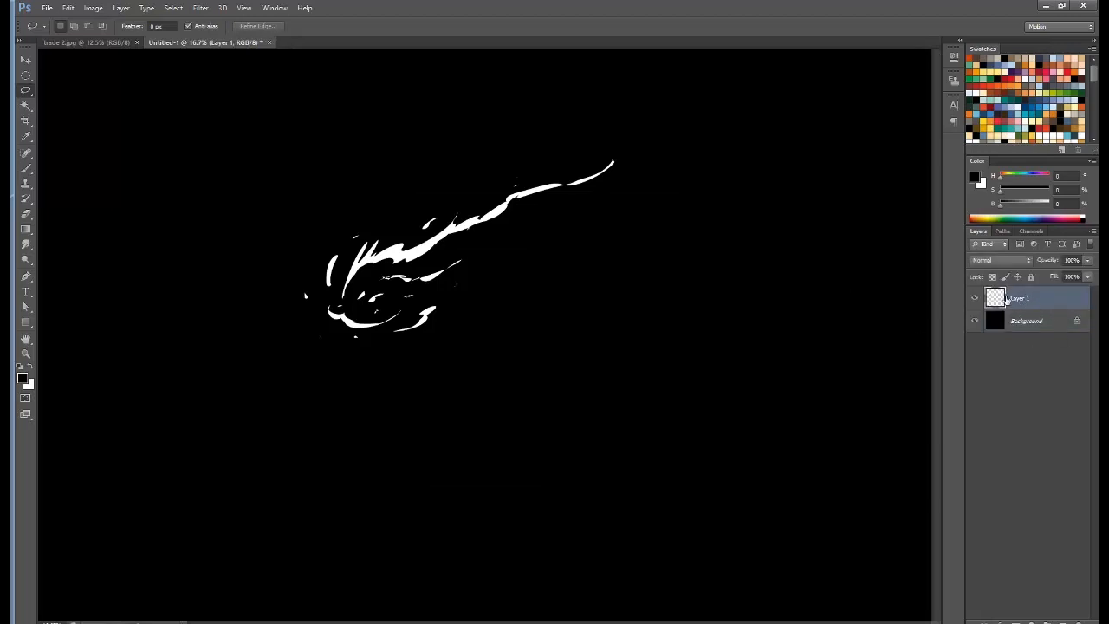
key("ctrl+u")
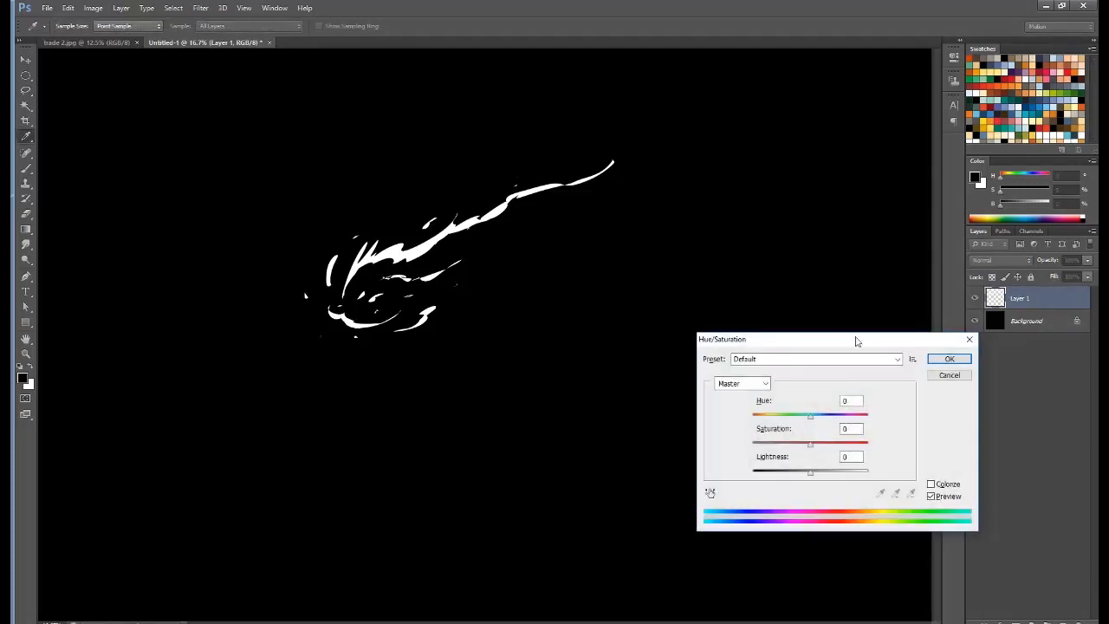
left_click_drag(802, 338, 779, 162)
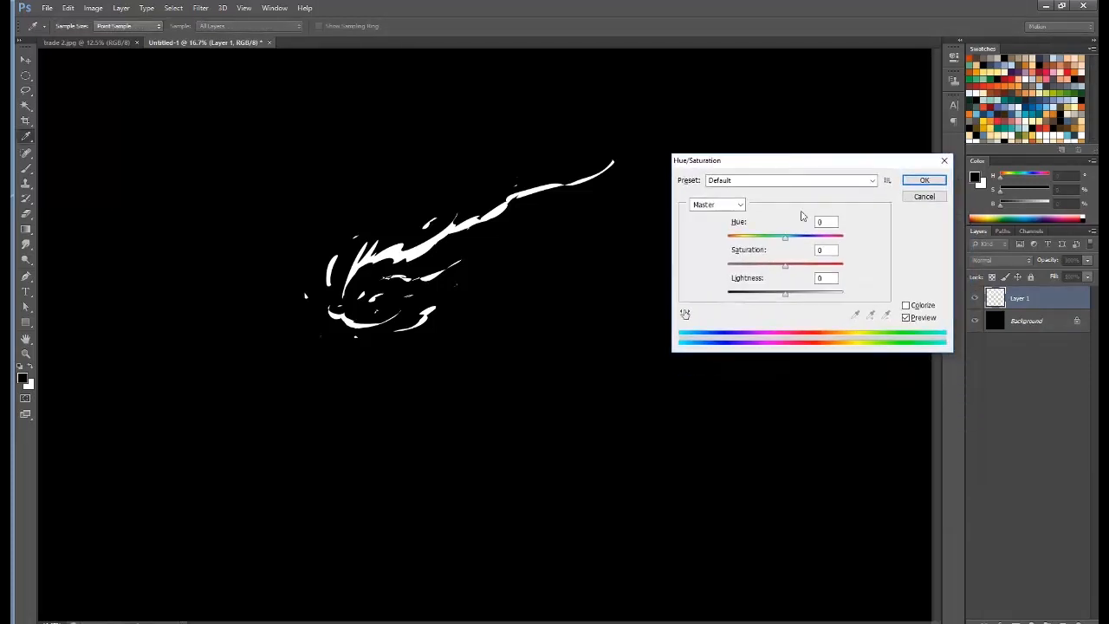
left_click(907, 306)
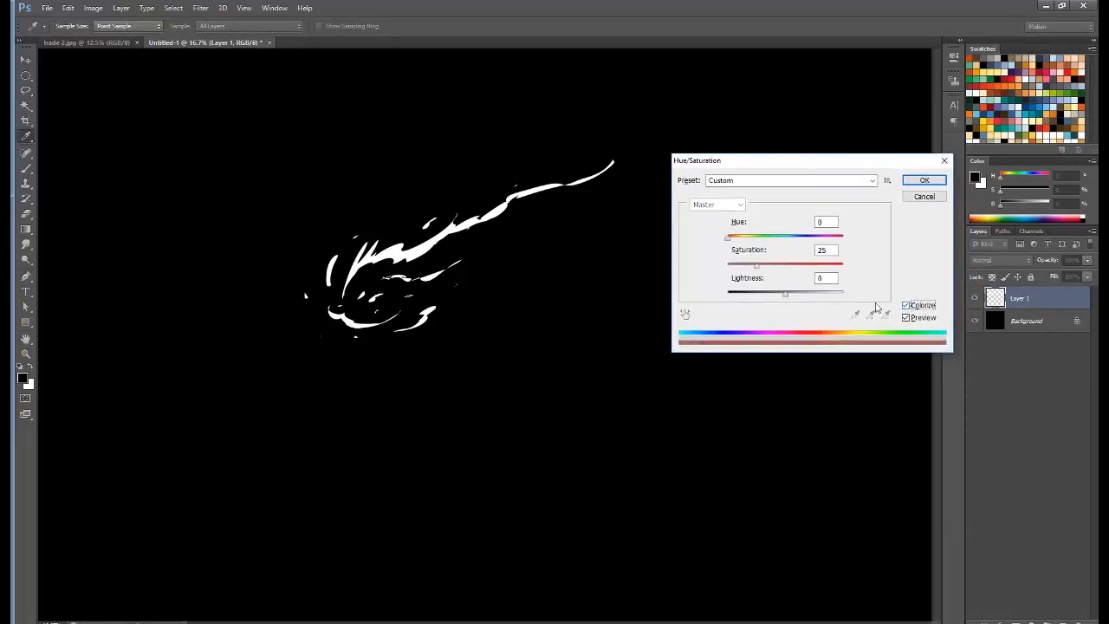
left_click(756, 269)
left_click_drag(756, 269, 800, 290)
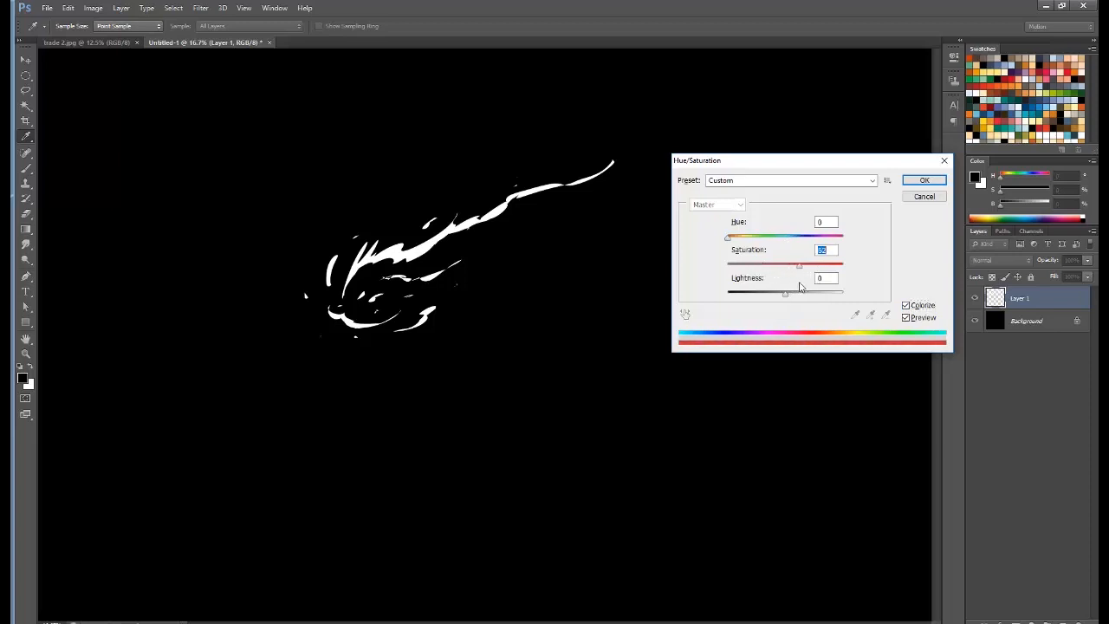
left_click_drag(786, 299, 764, 297)
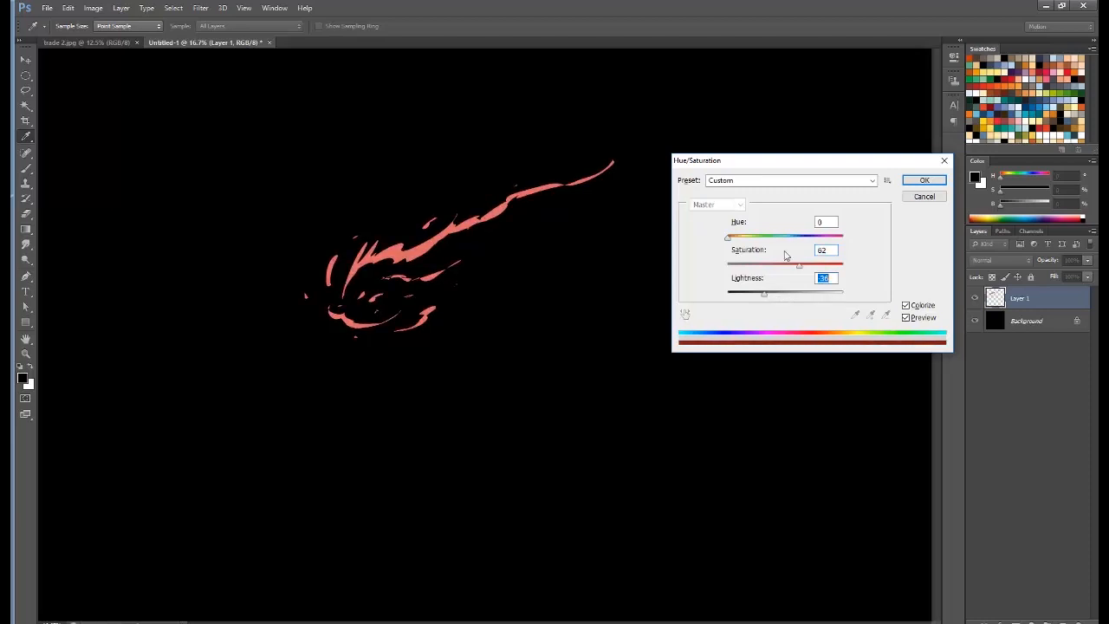
left_click_drag(728, 240, 790, 246)
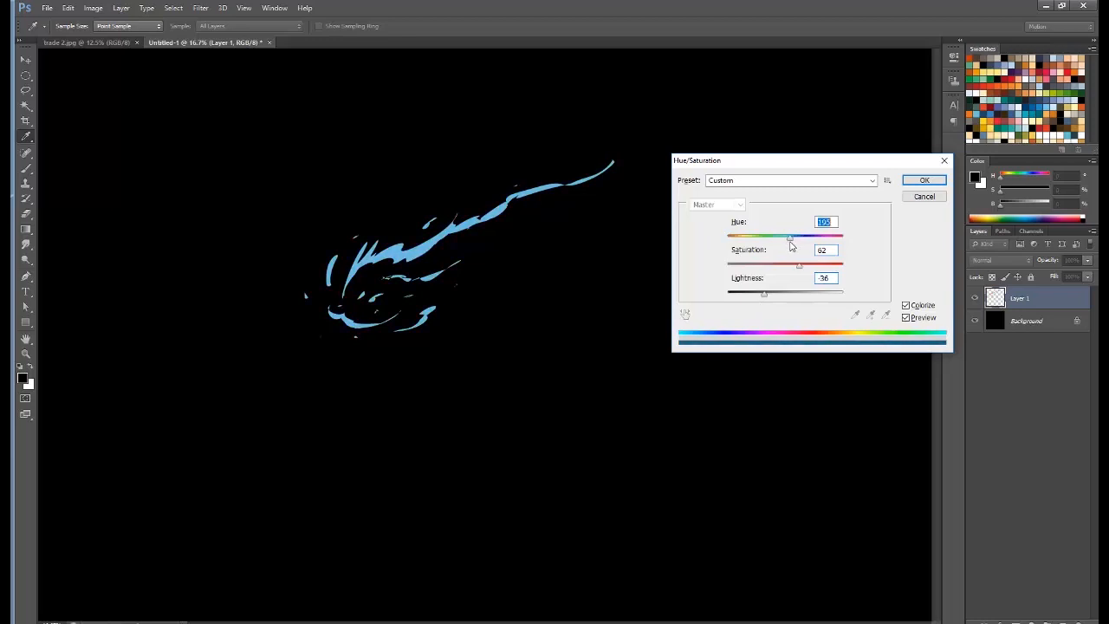
left_click(924, 179)
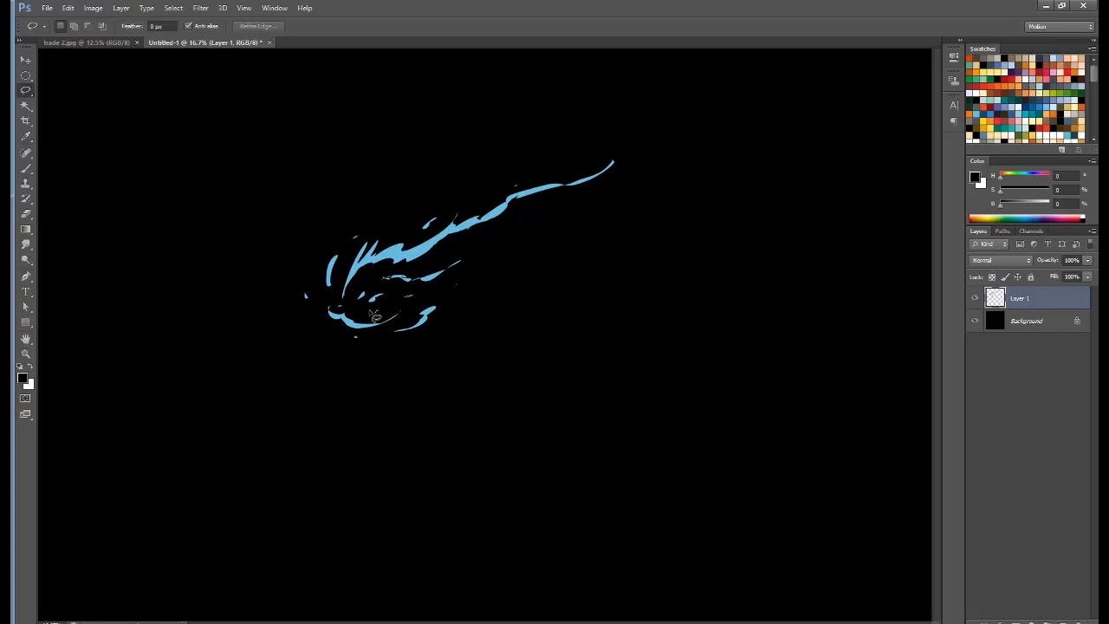
Step: Switch to the Brush with the soft round 30 px preset and review its brush tip settings
left_click(28, 169)
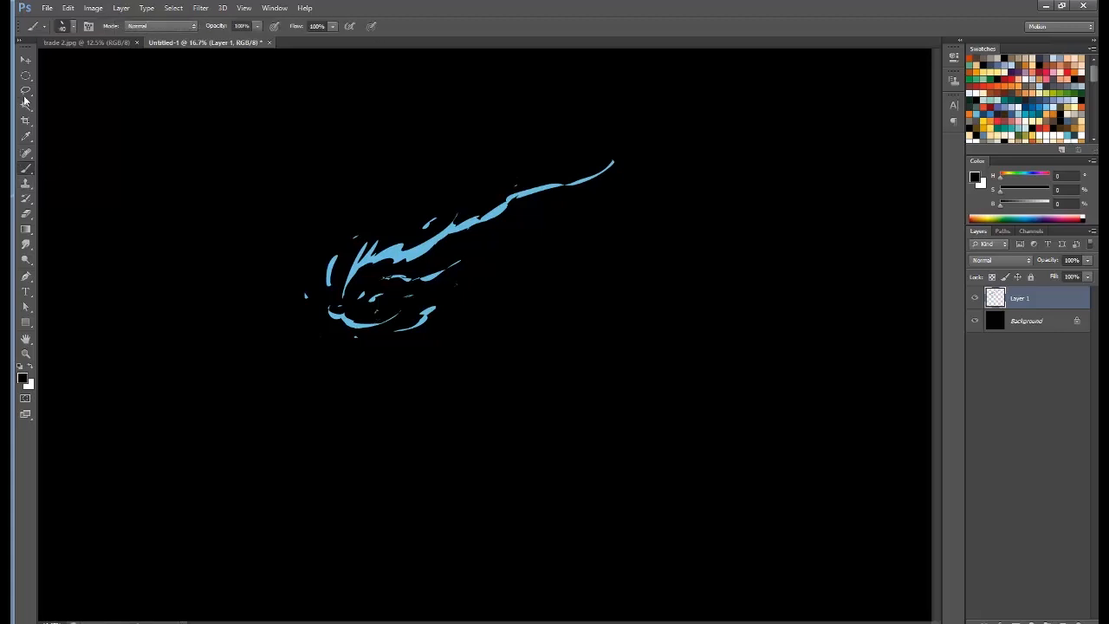
left_click(42, 29)
left_click_drag(147, 58, 151, 85)
left_click(91, 87)
key("F5")
mouse_move(372, 214)
left_mouse_down()
mouse_move(580, 104)
mouse_move(606, 105)
left_mouse_up()
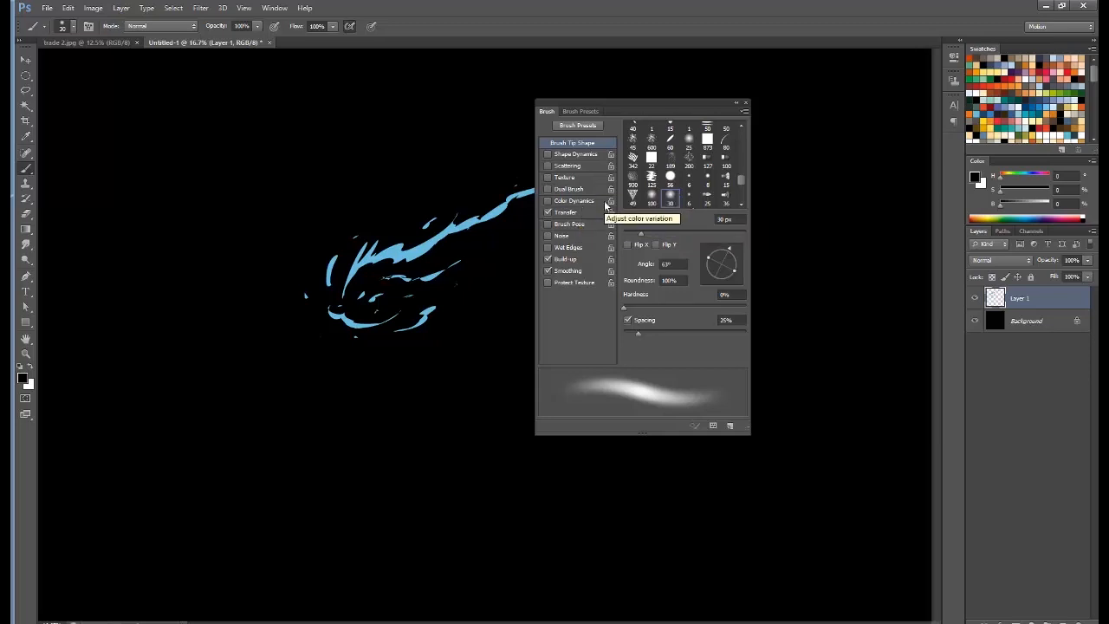
left_click_drag(654, 103, 790, 90)
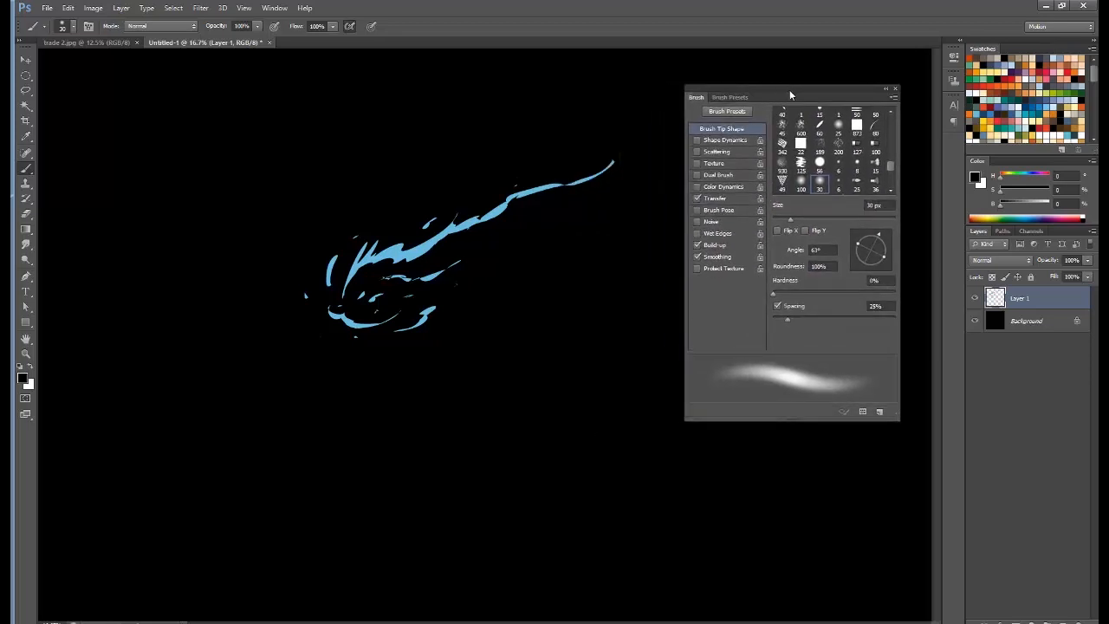
left_click(895, 90)
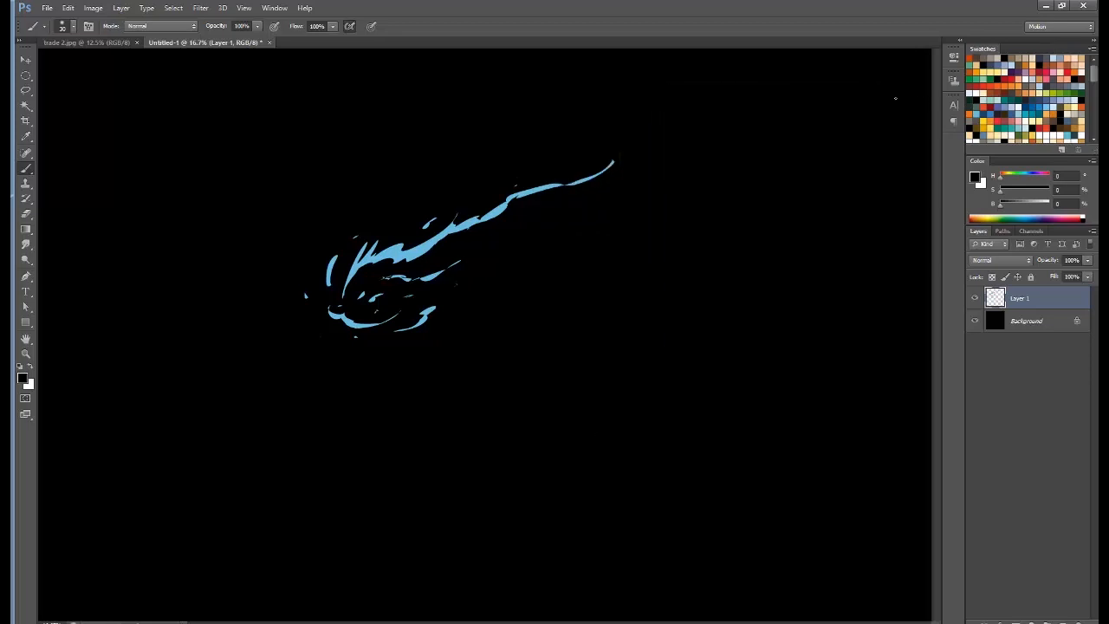
Step: Choose a dark blue swatch, enlarge the soft brush to 600 px, and undo a trial stroke along the flame's tail
left_click(1032, 106)
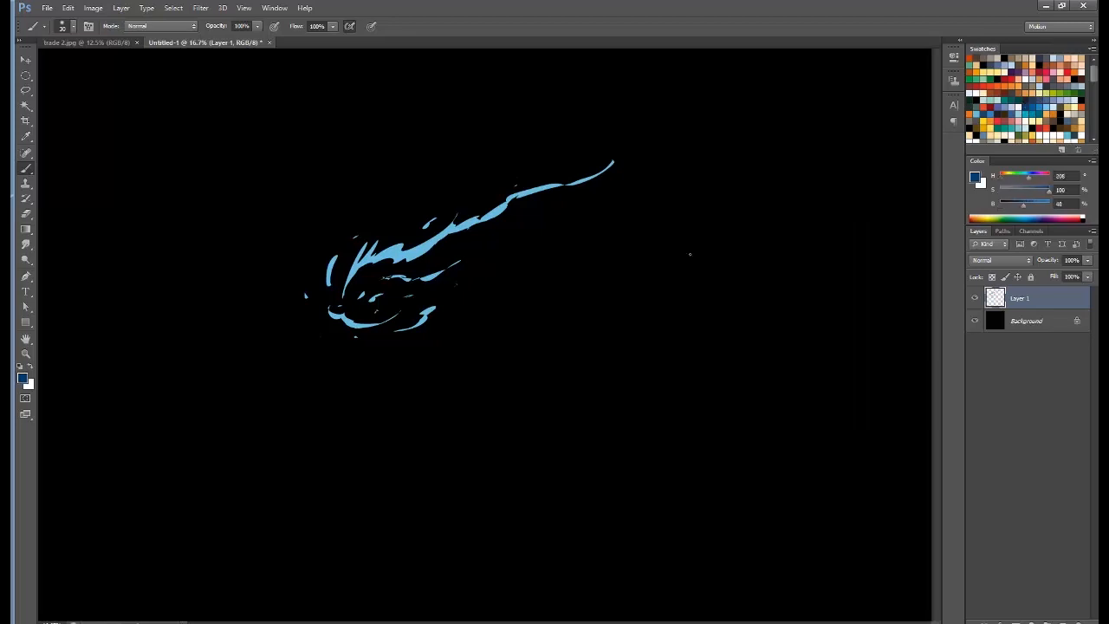
key("]")
key("]")
key("]")
key("]")
key("]")
key("]")
key("]")
key("]")
key("]")
key("]")
mouse_move(381, 271)
left_mouse_down()
mouse_move(512, 202)
mouse_move(667, 151)
mouse_move(702, 154)
left_mouse_up()
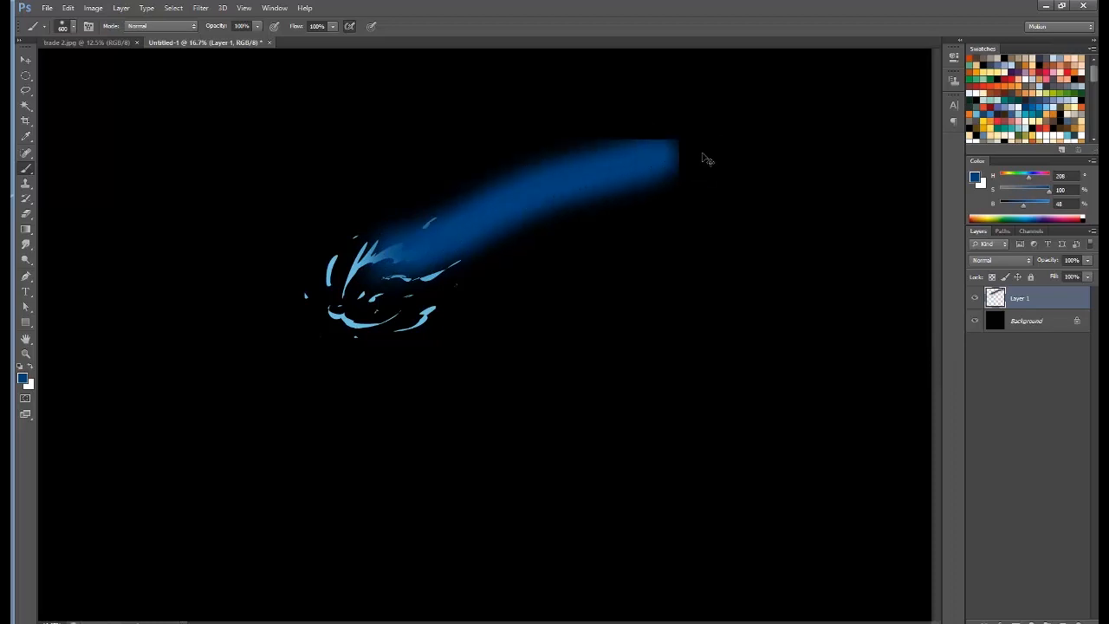
key("ctrl+z")
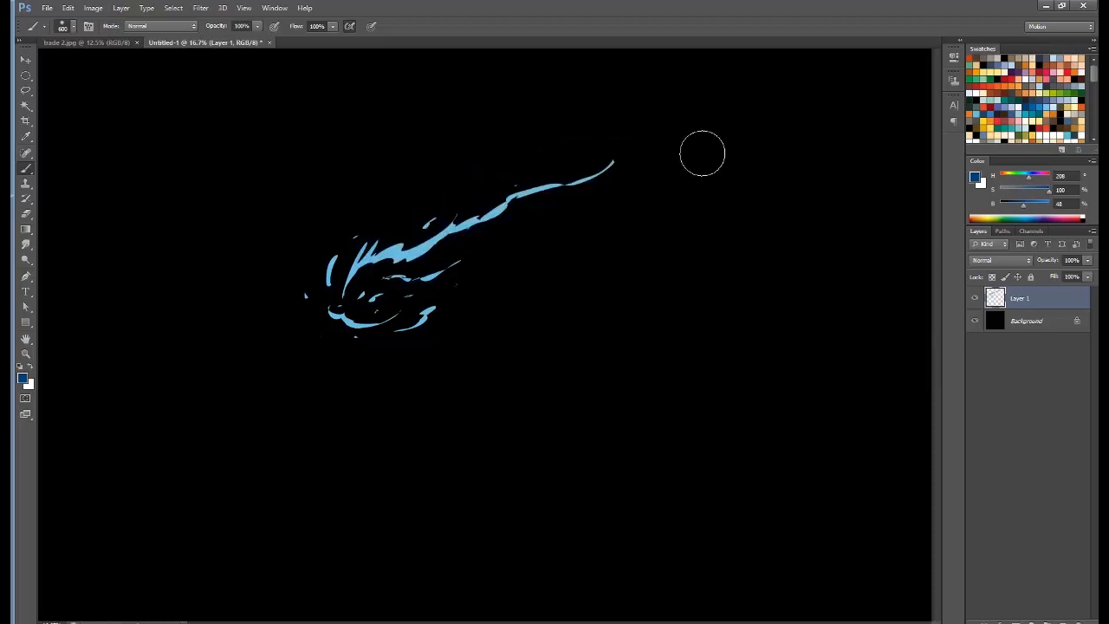
Step: Add a new layer in Screen mode and paint a broad dark blue glow along the flame's tail and upper head
left_click(1064, 621)
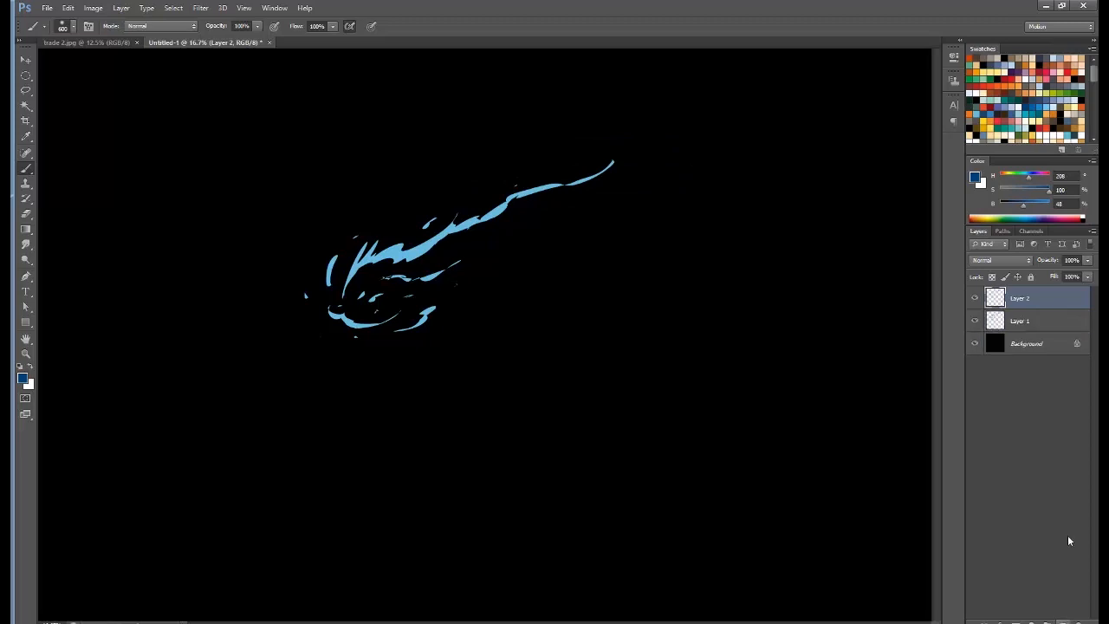
left_click(982, 259)
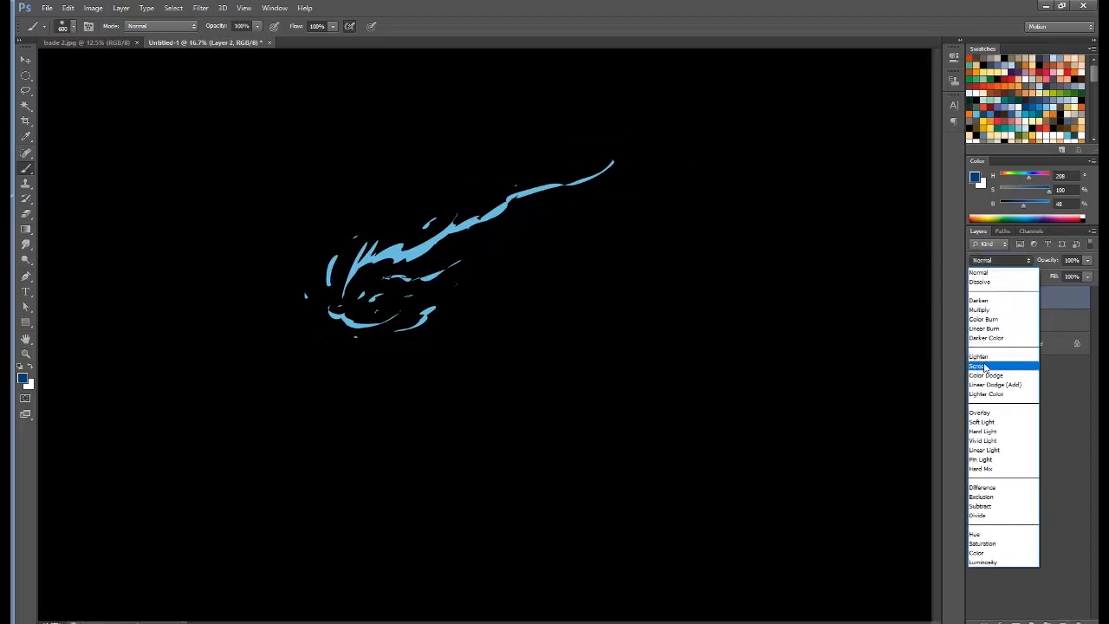
left_click(983, 368)
mouse_move(389, 251)
left_mouse_down()
mouse_move(378, 257)
mouse_move(622, 166)
left_mouse_up()
mouse_move(384, 273)
left_mouse_down()
mouse_move(340, 269)
mouse_move(334, 285)
mouse_move(350, 260)
left_mouse_up()
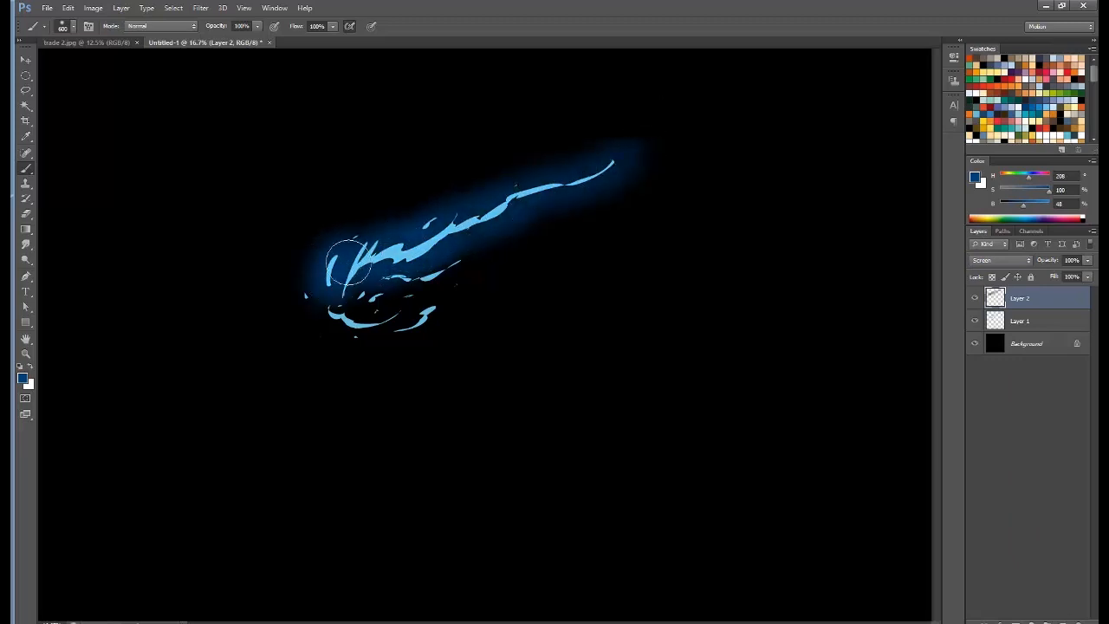
Step: Reduce the brush to 200 px, down to 125 px, and paint tighter glows around the flame's lower curls and small sparks
key("bracketleft")
key("bracketleft")
key("bracketleft")
key("bracketleft")
key("bracketleft")
key("bracketleft")
key("bracketleft")
key("bracketleft")
key("bracketleft")
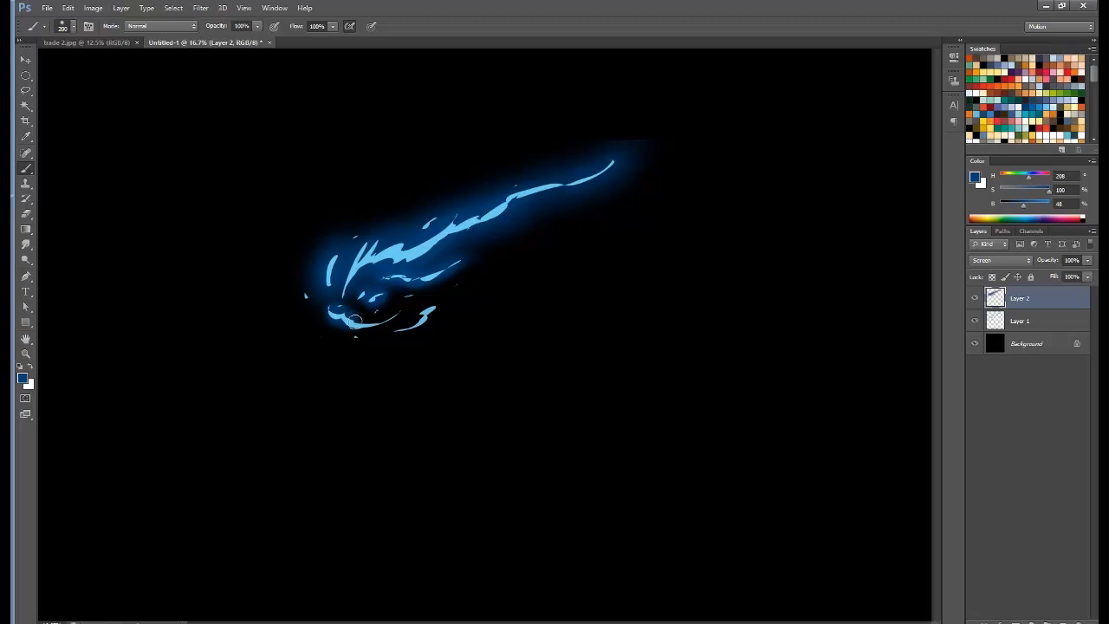
mouse_move(428, 312)
left_mouse_down()
mouse_move(400, 331)
mouse_move(440, 305)
mouse_move(425, 312)
left_mouse_up()
left_click(305, 294)
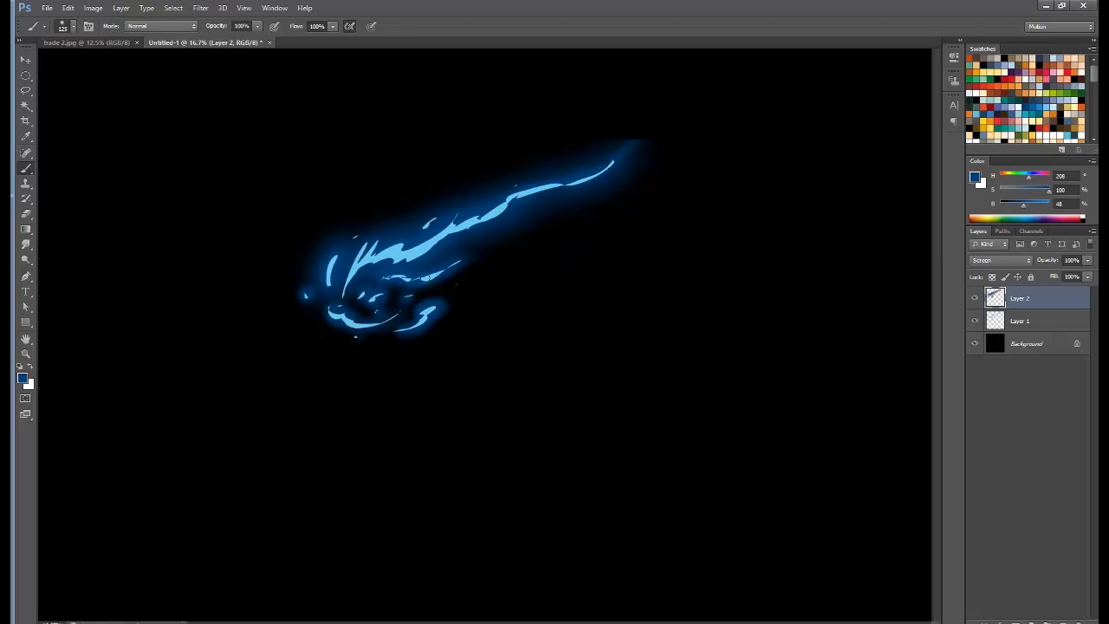
left_click_drag(380, 320, 345, 322)
Step: Raise the blue brush color's brightness to 64% and enlarge the brush for the flame's glow
left_click_drag(1031, 210, 1034, 211)
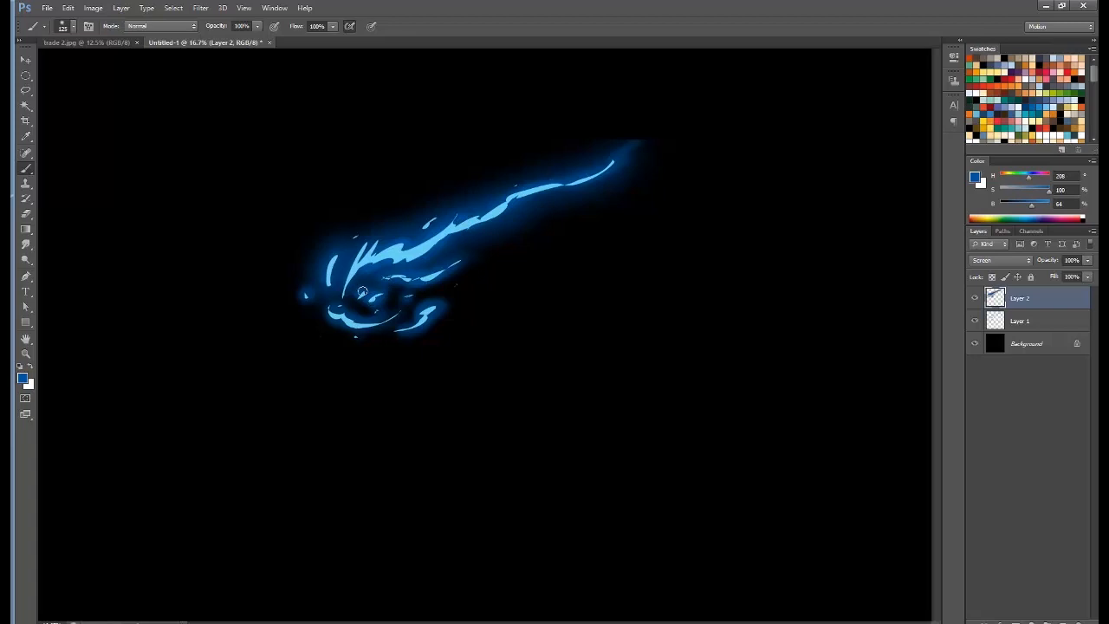
key("bracketright")
key("bracketright")
key("bracketright")
key("bracketright")
key("bracketright")
key("bracketright")
key("bracketright")
Step: Return to the dark blue swatch and enlarge the soft brush to 1400 px for a wide, faint glow
left_click(1032, 104)
key("bracketright")
key("bracketright")
key("bracketright")
key("bracketright")
key("bracketright")
key("bracketright")
key("bracketright")
key("bracketright")
key("bracketright")
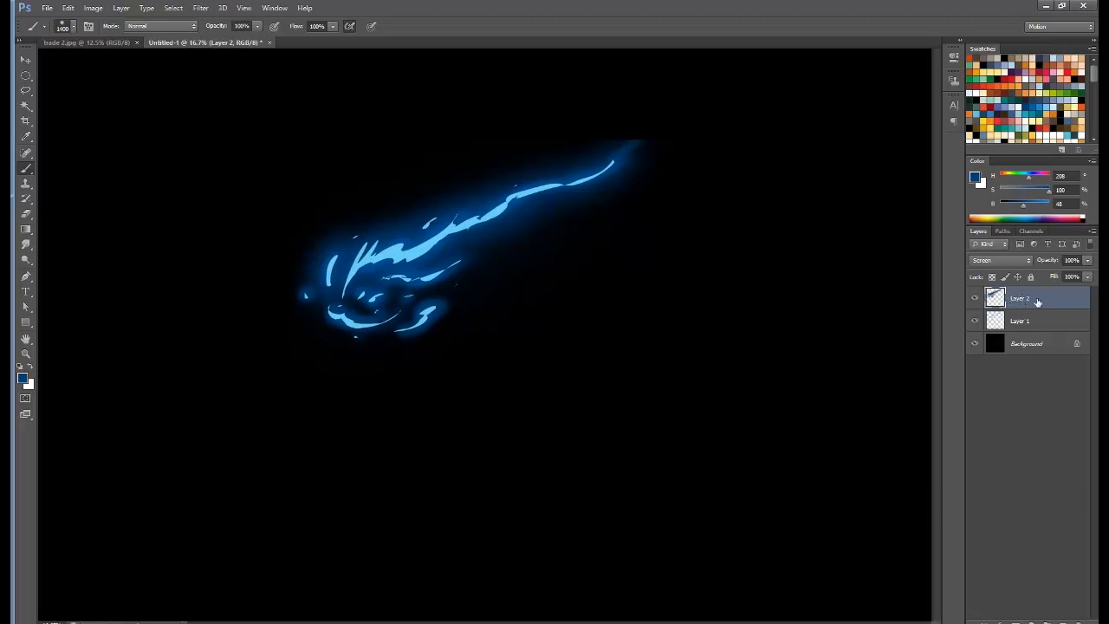
Step: Merge the Screen glow layer down into Layer 1
left_click(1093, 231)
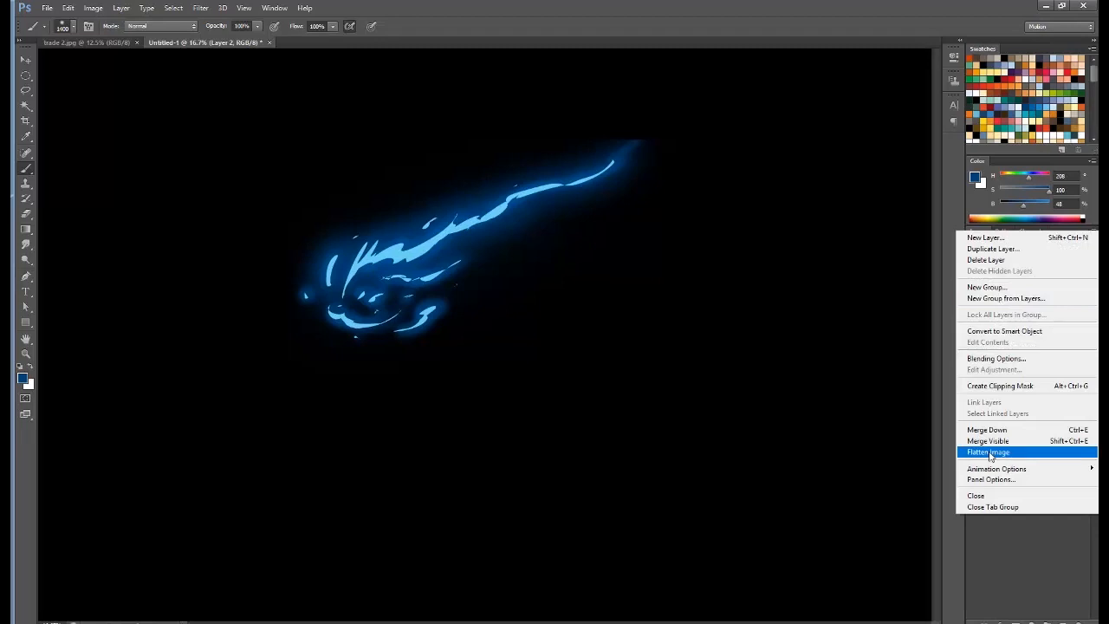
left_click(1001, 431)
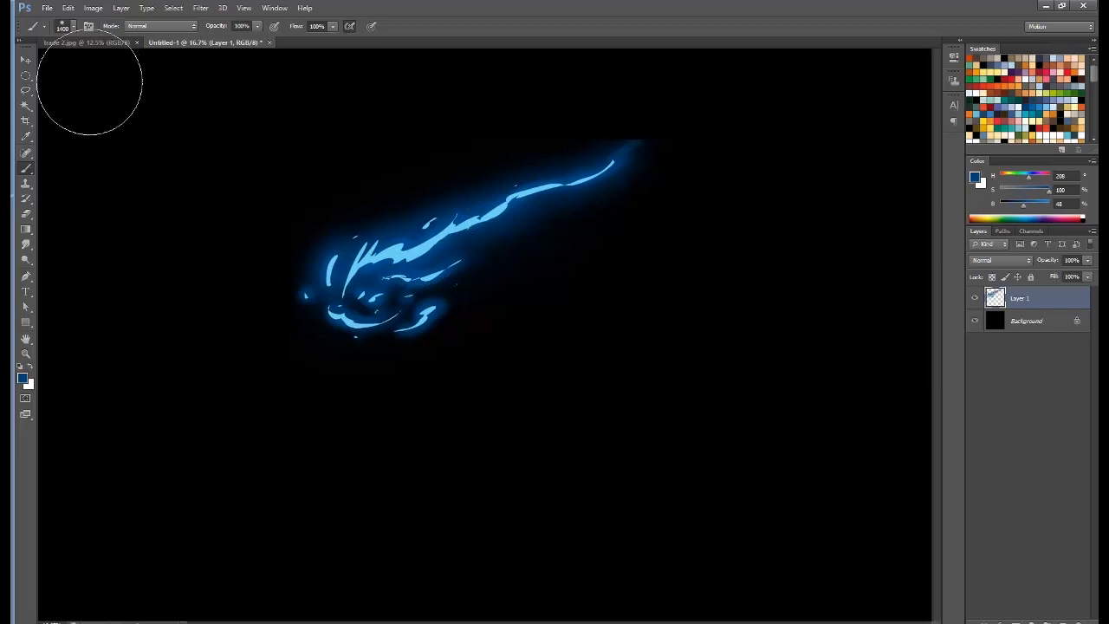
Step: Use Replace Color on the flame's blue glow, raising saturation to +100, with hue +172 and fuzziness 7
left_click(94, 10)
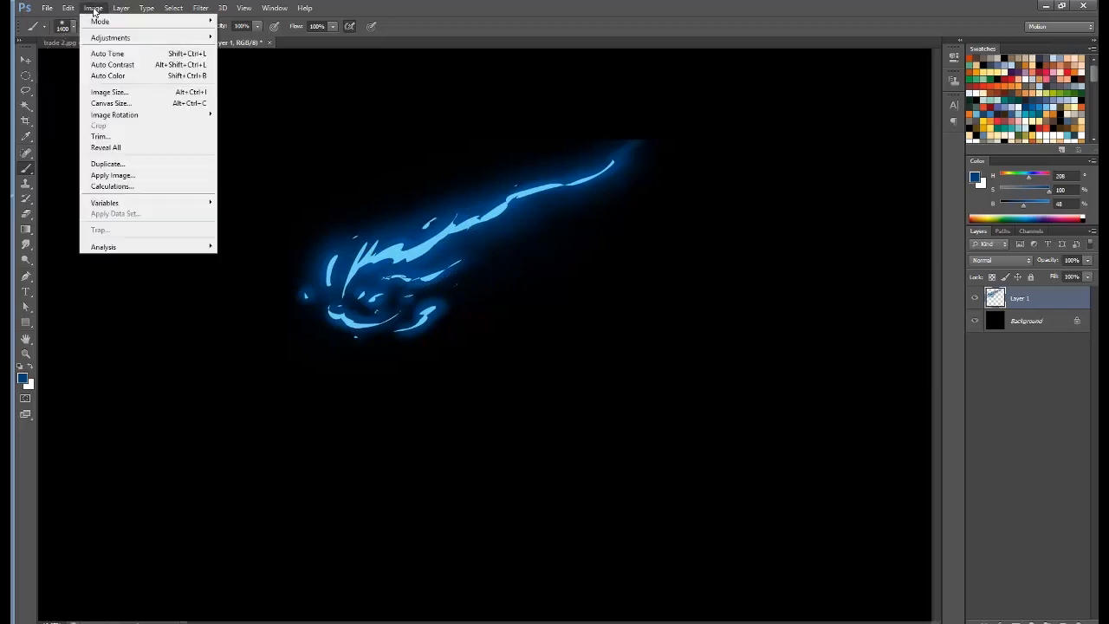
mouse_move(122, 37)
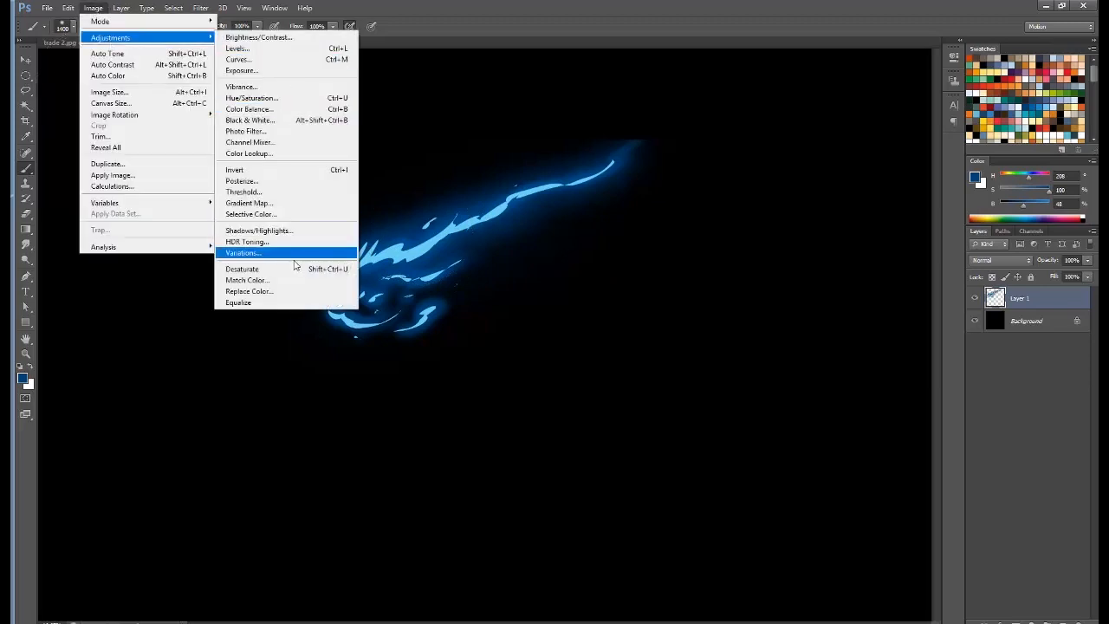
left_click(286, 292)
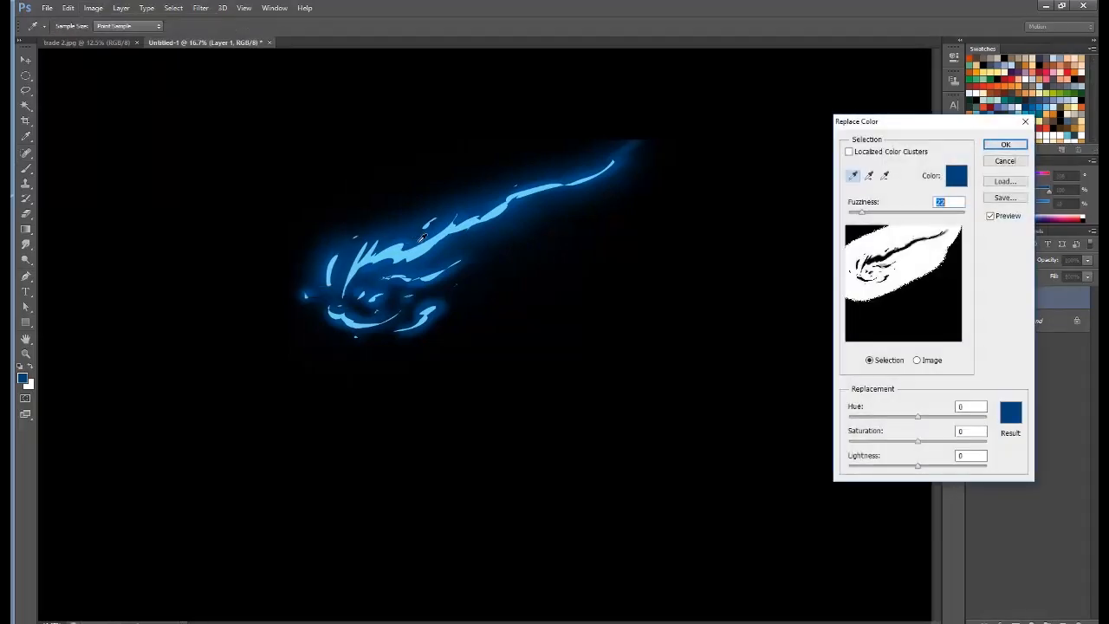
left_click(415, 245)
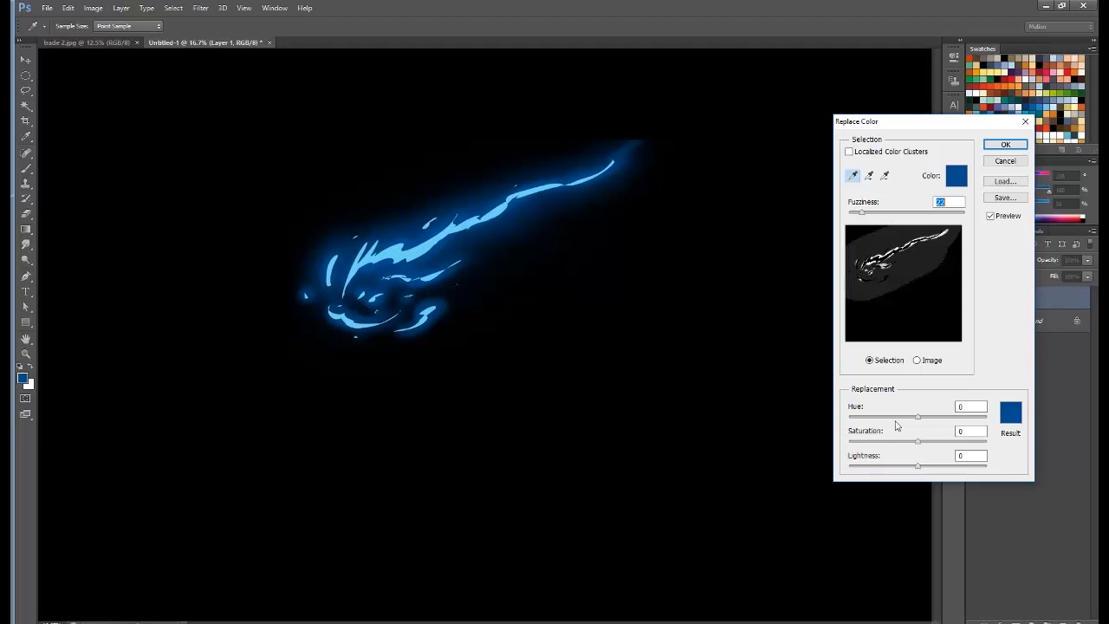
left_click_drag(923, 447, 992, 443)
mouse_move(919, 421)
left_mouse_down()
mouse_move(995, 419)
mouse_move(984, 419)
left_mouse_up()
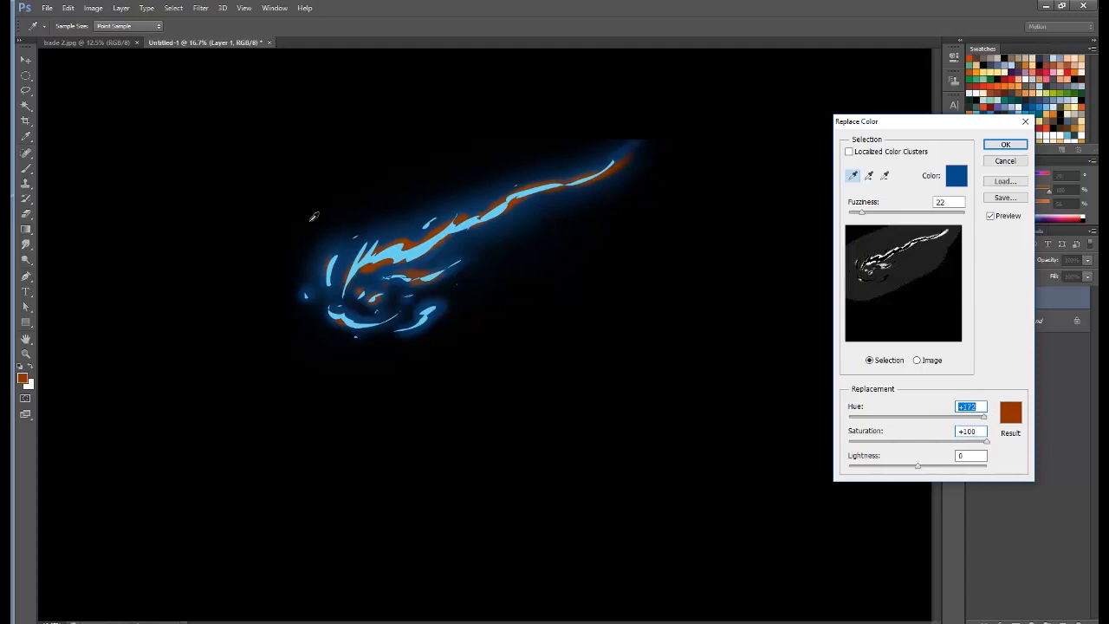
mouse_move(862, 213)
left_mouse_down()
mouse_move(877, 216)
mouse_move(853, 217)
left_mouse_up()
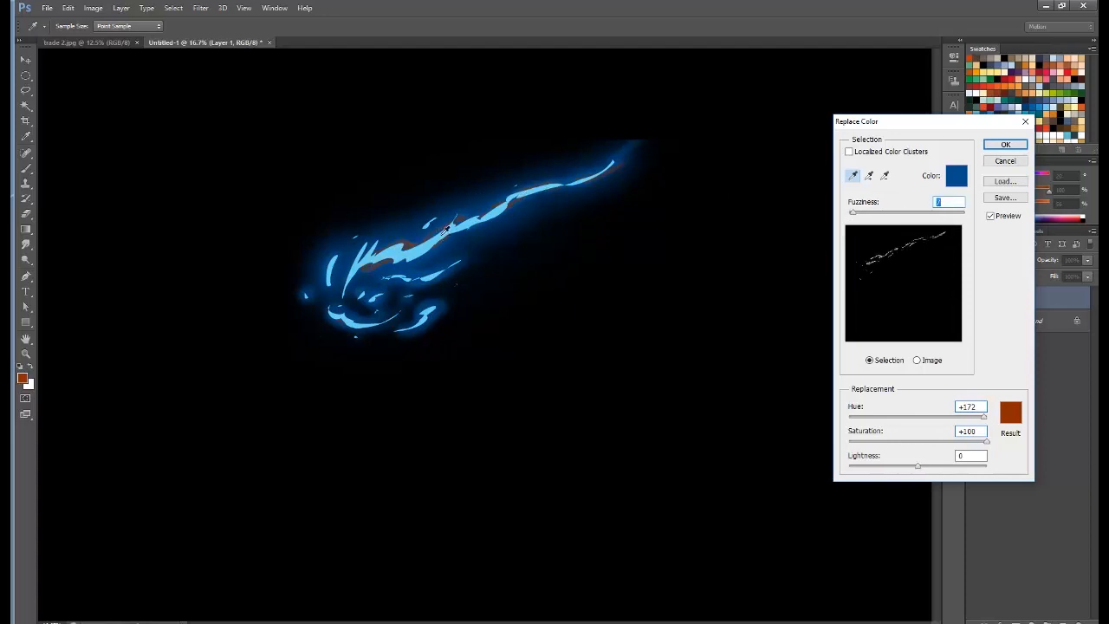
Step: Resample the glow beside the main streak and replace it with green using hue -49 and fuzziness 26
left_click(442, 229)
left_click_drag(984, 416, 901, 427)
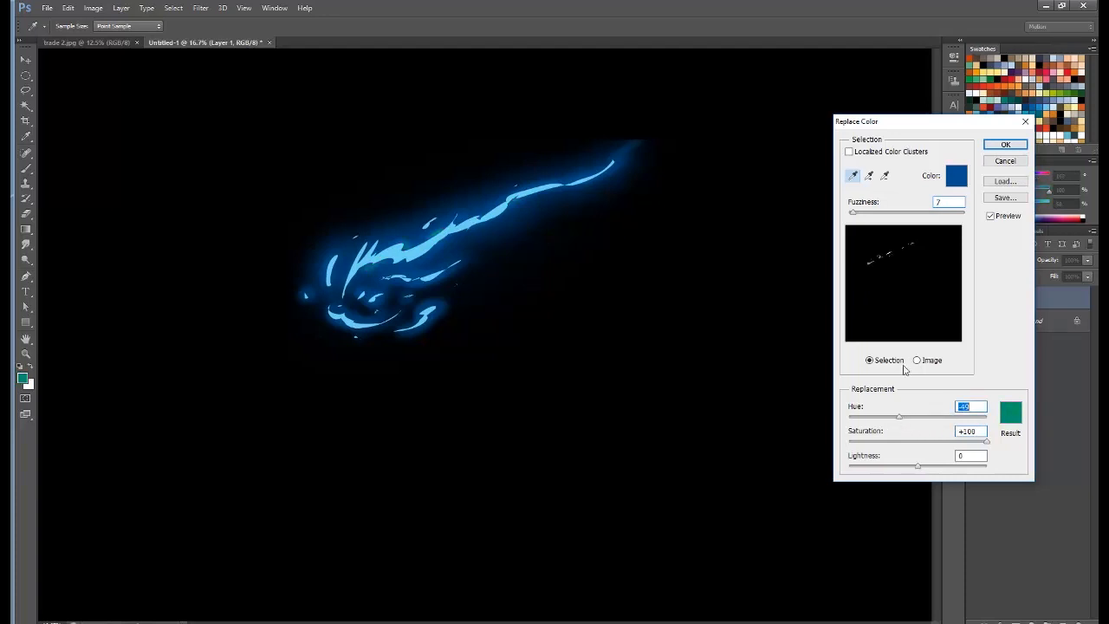
left_click_drag(854, 217, 865, 220)
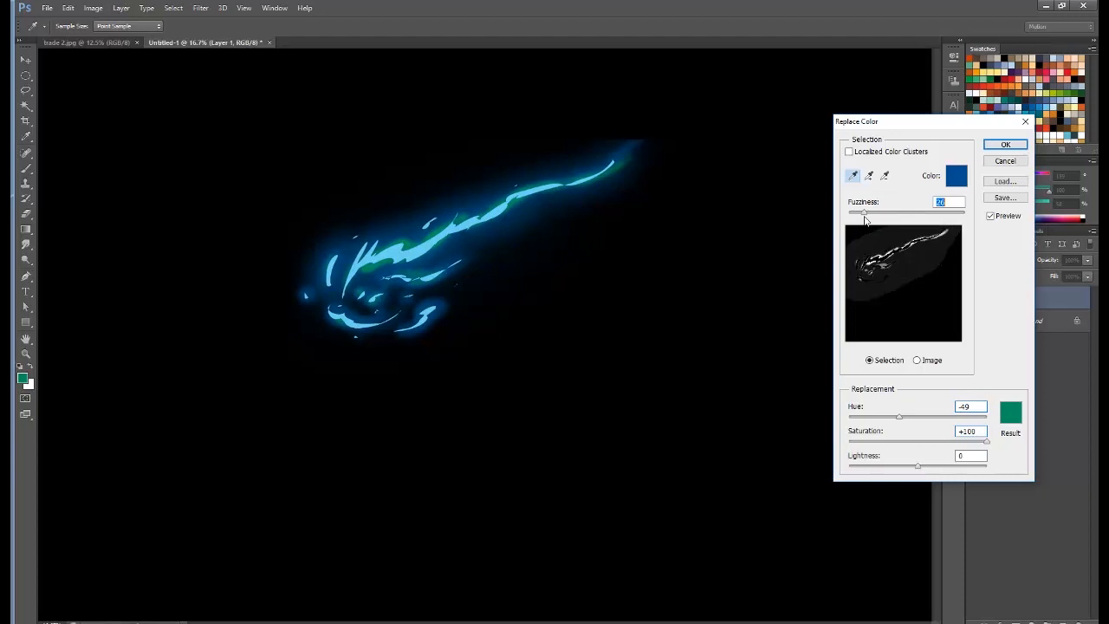
left_click(999, 145)
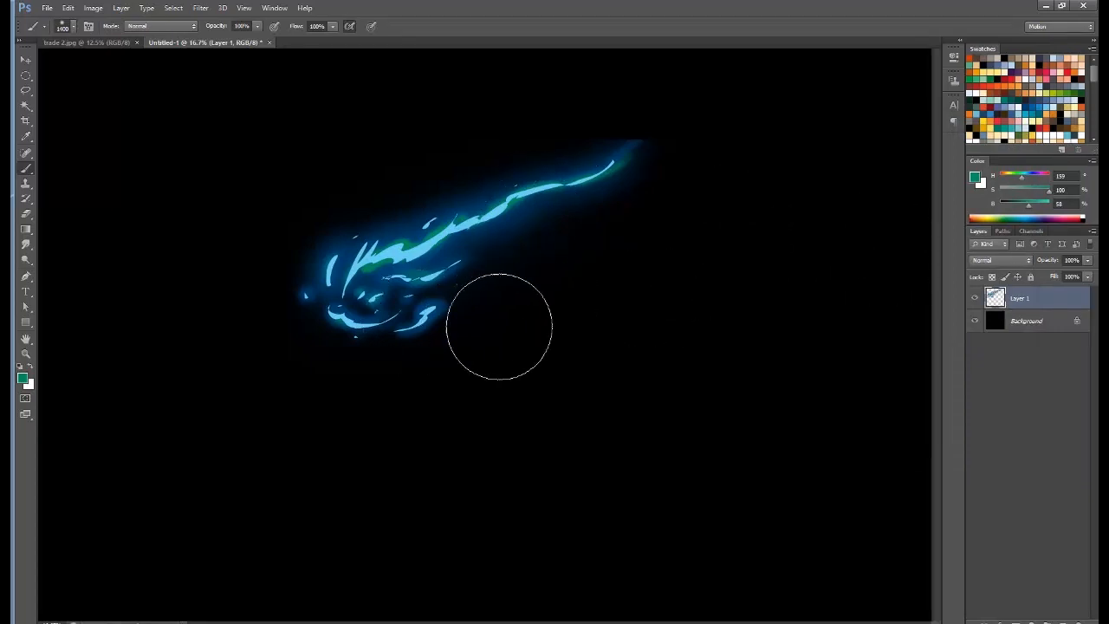
mouse_move(415, 281)
left_mouse_down()
mouse_move(448, 293)
mouse_move(513, 264)
mouse_move(473, 271)
left_mouse_up()
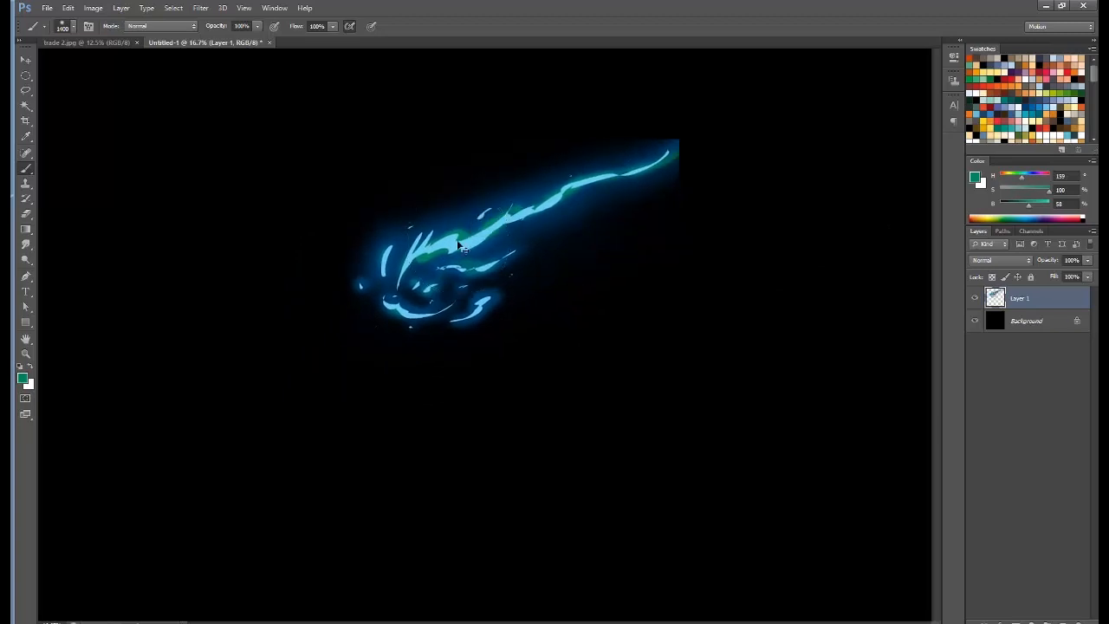
key("ctrl+z")
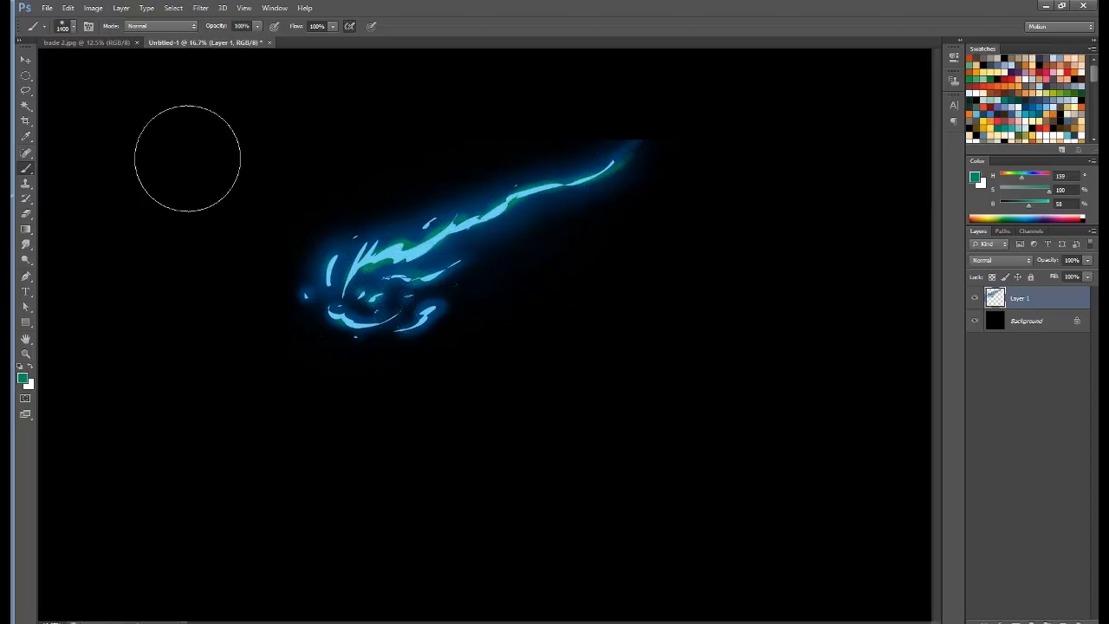
Step: Apply a Motion Blur to the flame layer at a 33° angle with a distance of 44 pixels
left_click(201, 9)
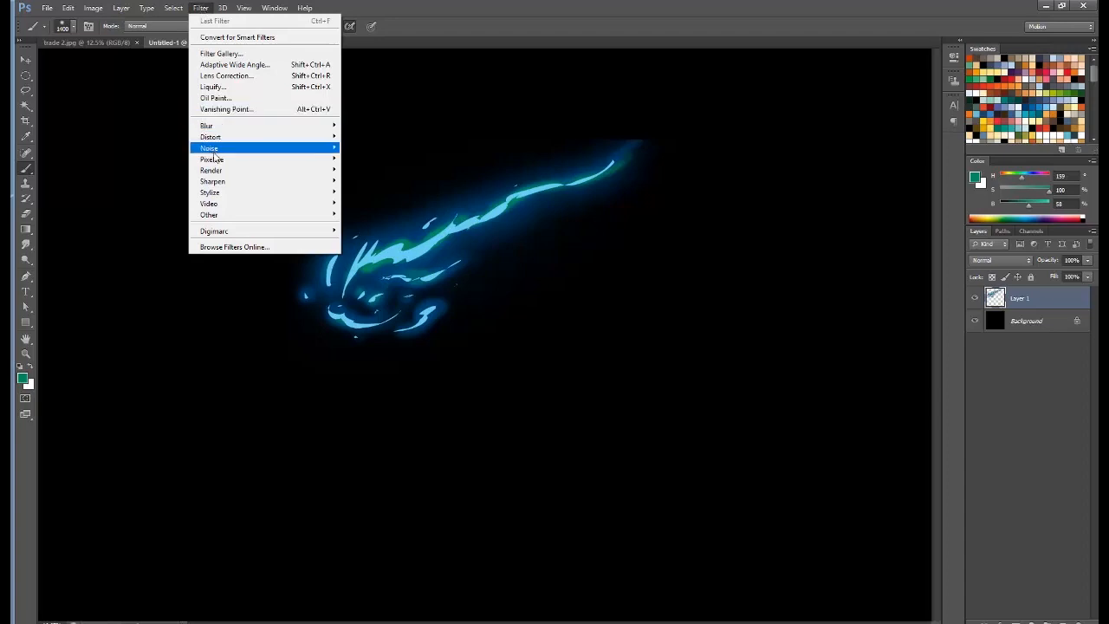
mouse_move(222, 132)
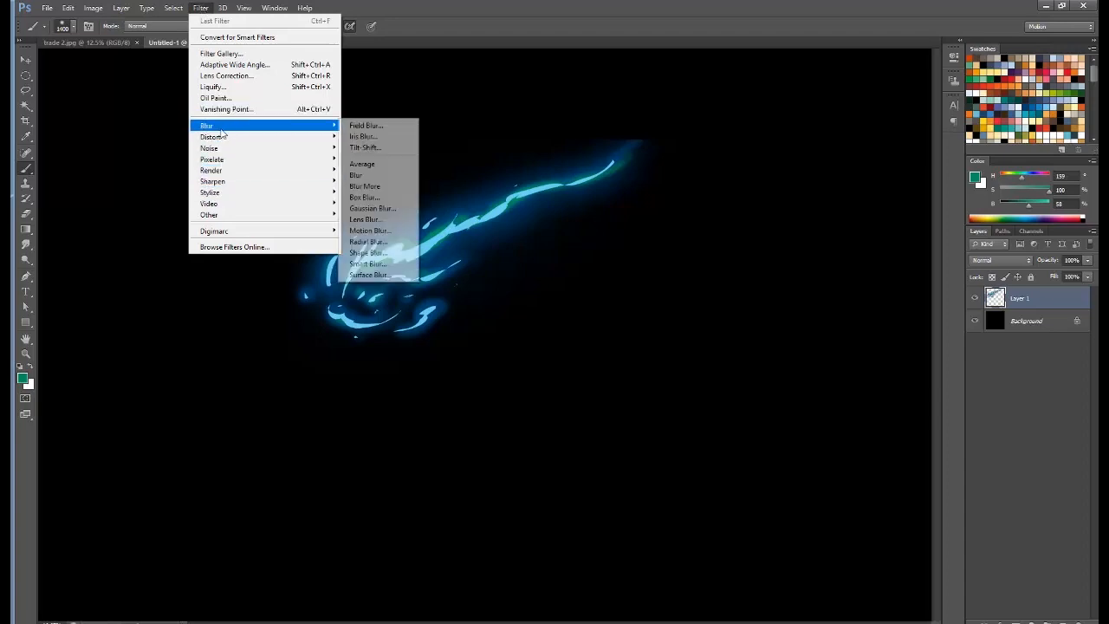
left_click(360, 230)
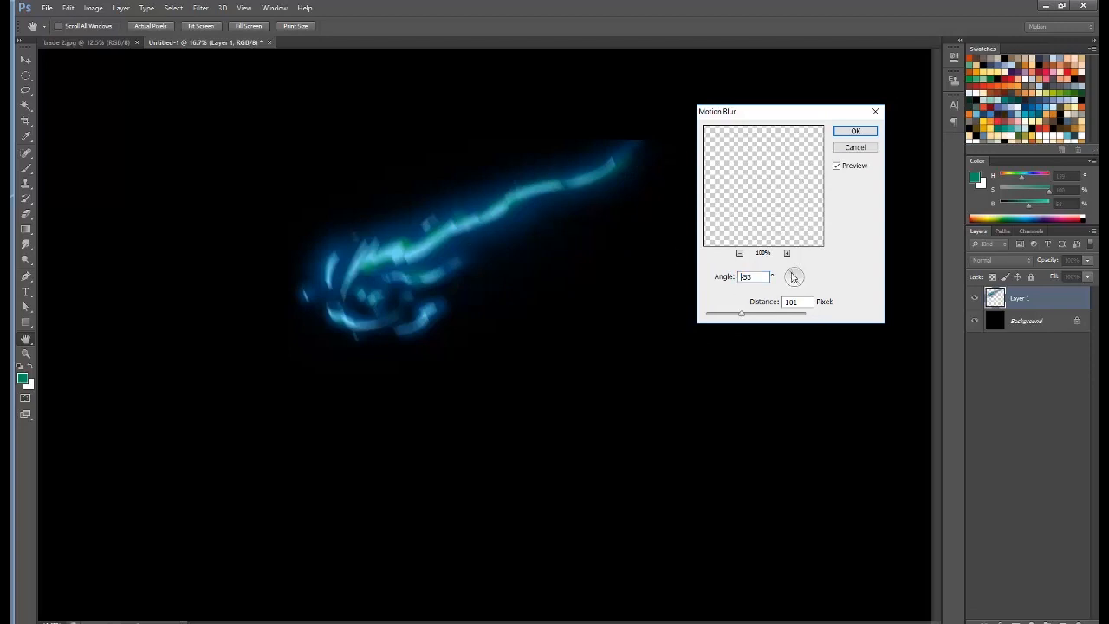
left_click_drag(791, 274, 812, 269)
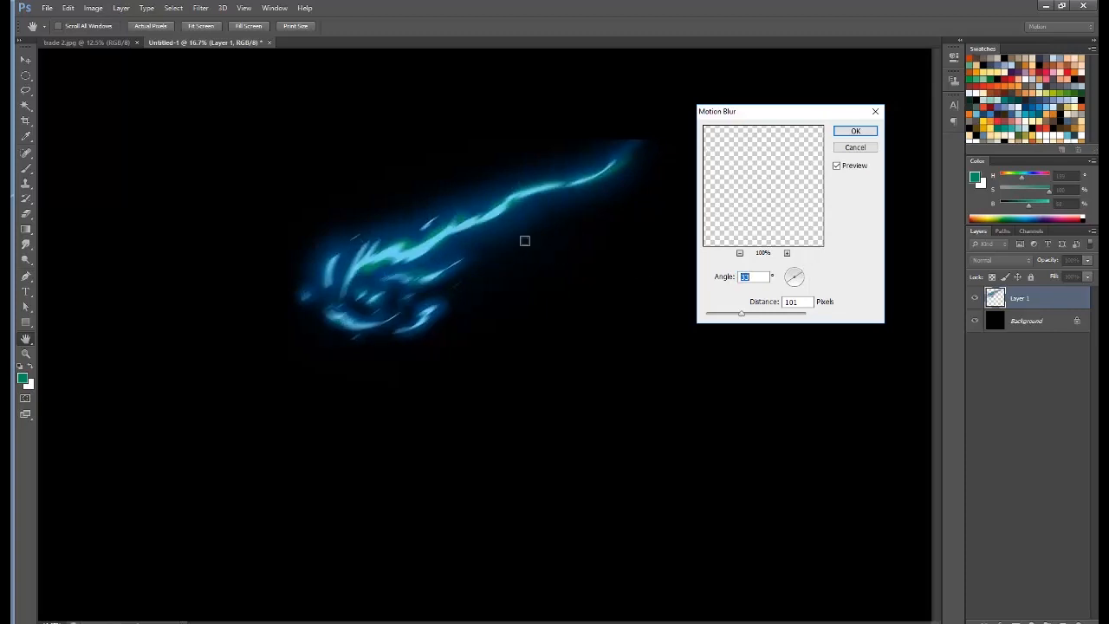
mouse_move(748, 318)
left_mouse_down()
mouse_move(787, 317)
mouse_move(752, 317)
left_mouse_up()
left_click_drag(739, 317, 725, 319)
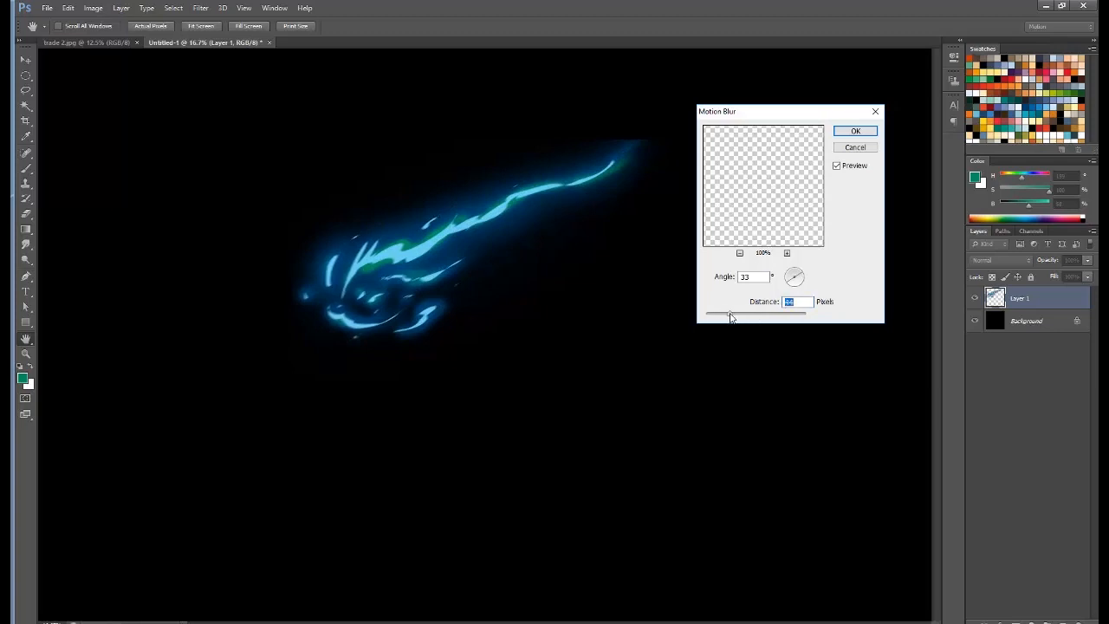
left_click(857, 131)
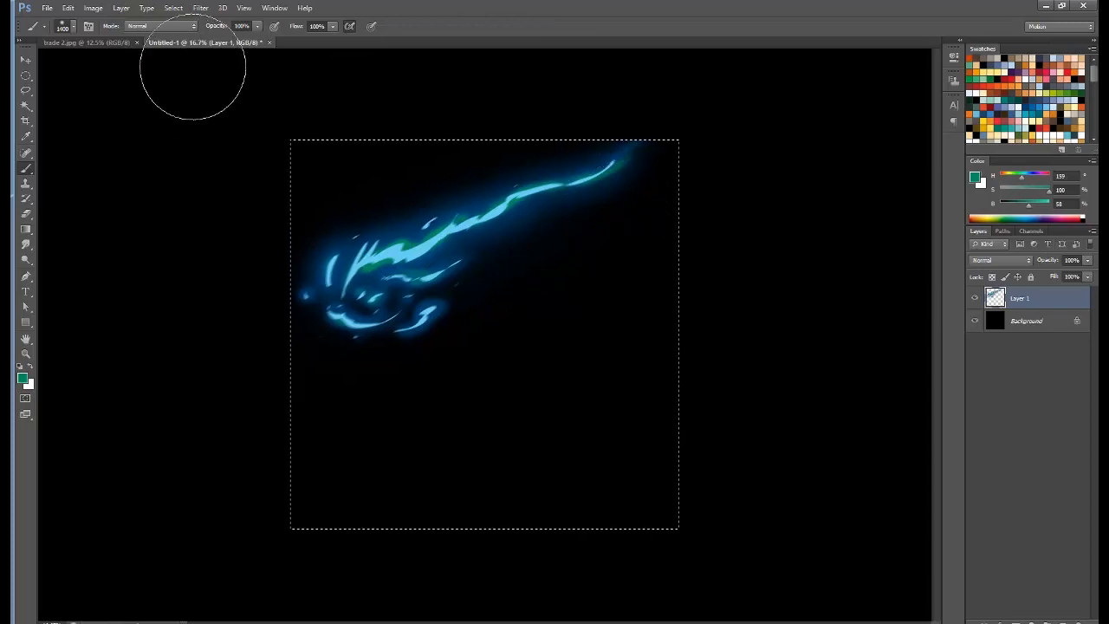
Step: Copy the whole flame layer into trade 2.jpg and place it across the large astronaut's legs
left_click(72, 42)
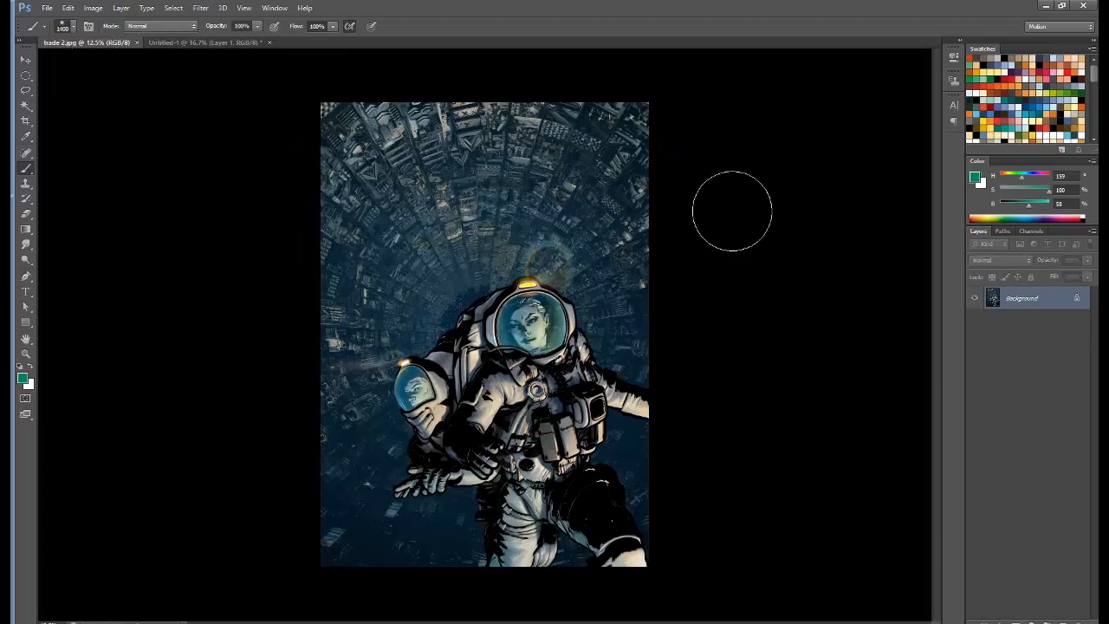
key("ctrl+plus")
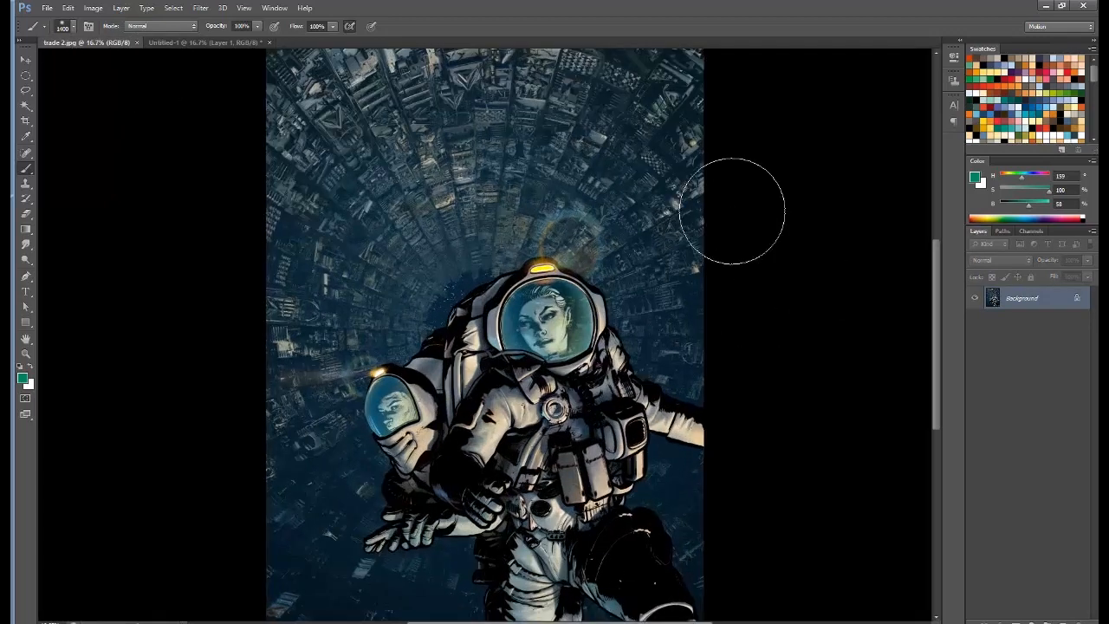
mouse_move(624, 291)
left_mouse_down()
mouse_move(624, 237)
mouse_move(597, 237)
mouse_move(598, 250)
left_mouse_up()
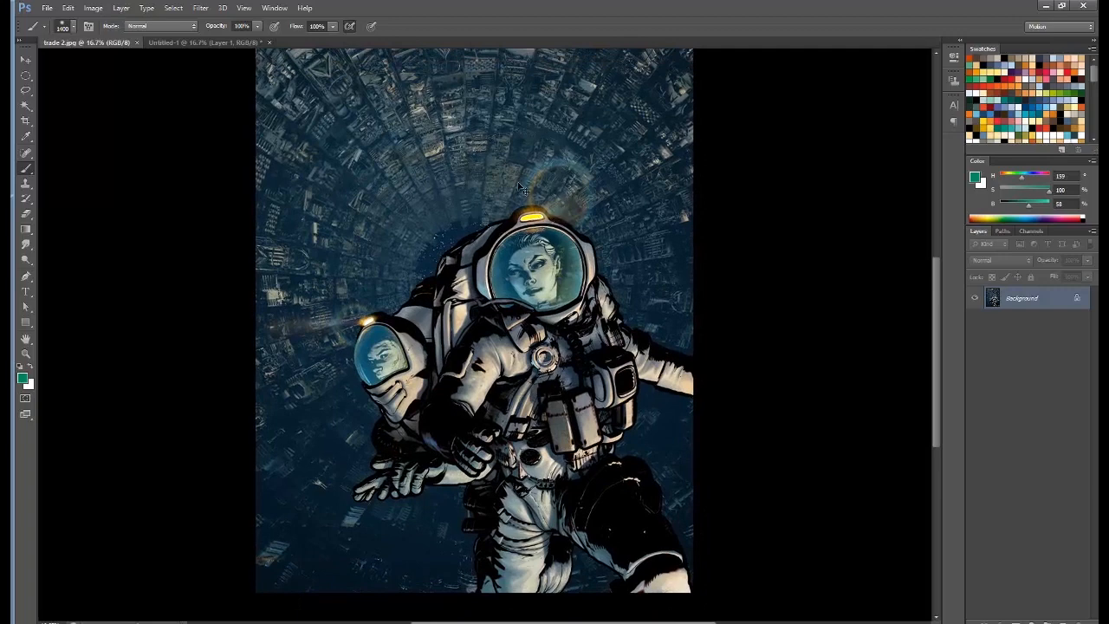
key("ctrl+v")
mouse_move(409, 319)
left_mouse_down()
mouse_move(435, 463)
mouse_move(474, 491)
left_mouse_up()
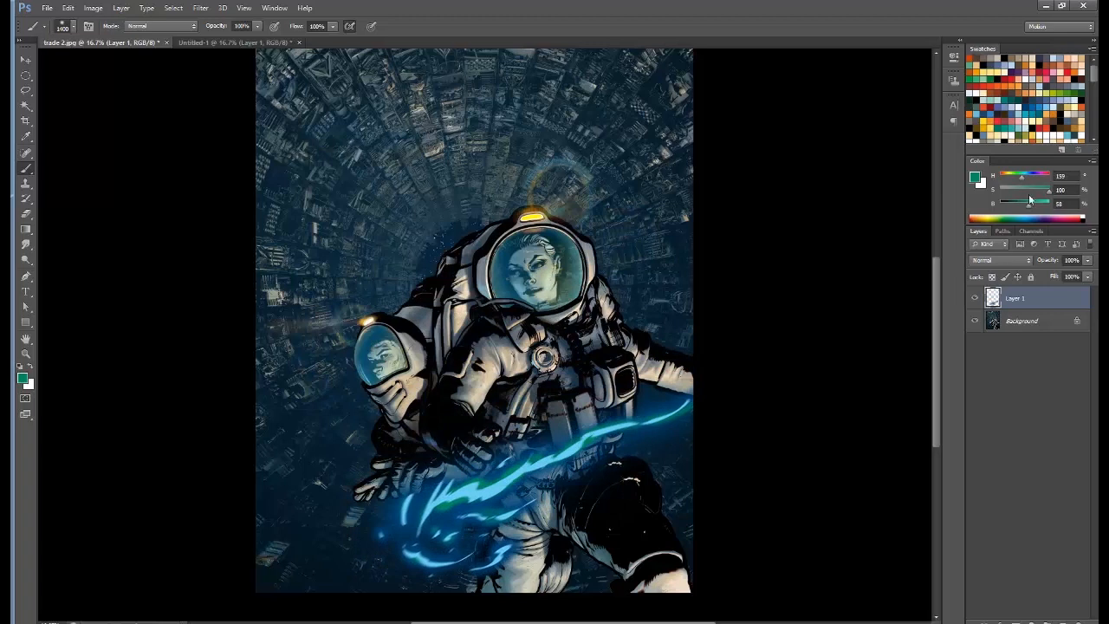
Step: Set the pasted flame layer to Screen blending and move it over the astronauts' hands
left_click(1006, 265)
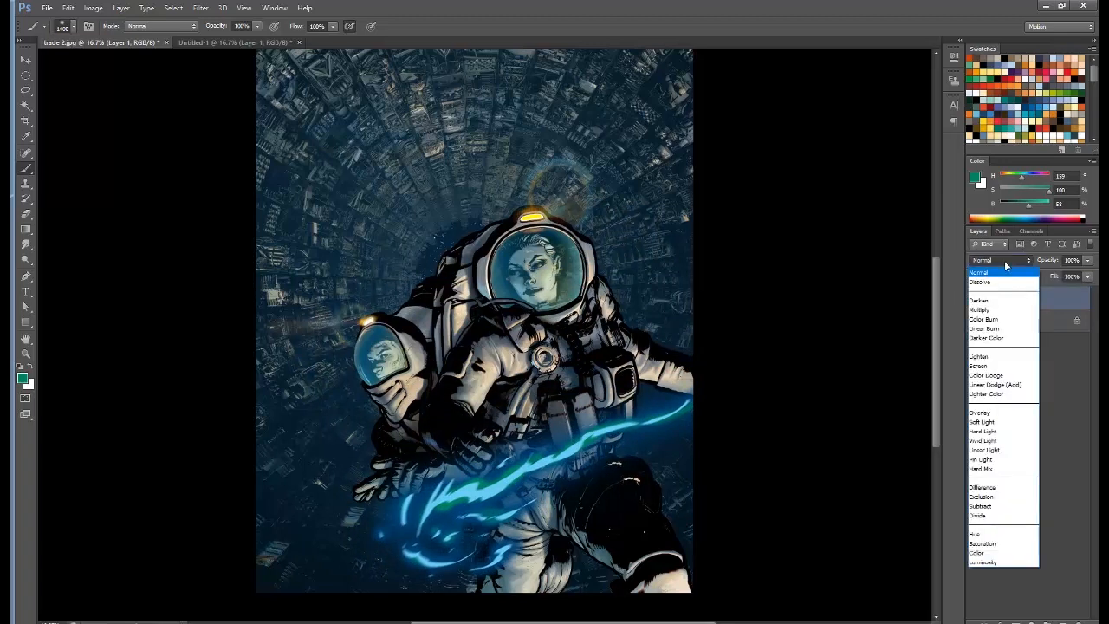
left_click(988, 374)
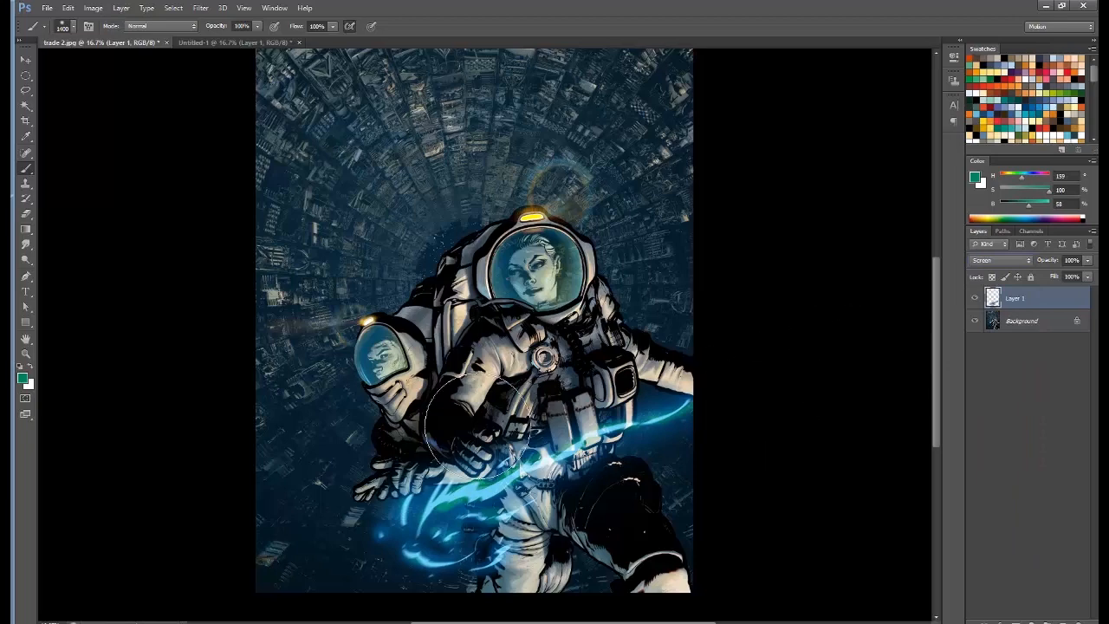
mouse_move(457, 498)
left_mouse_down()
mouse_move(423, 453)
mouse_move(433, 520)
mouse_move(410, 485)
mouse_move(406, 495)
mouse_move(425, 473)
left_mouse_up()
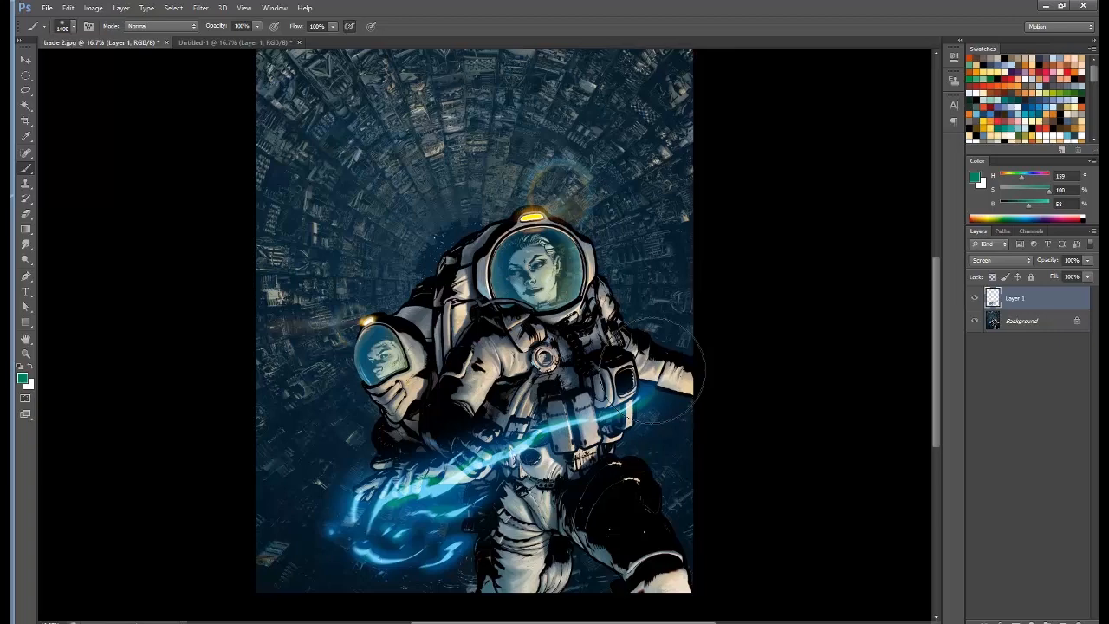
Step: Move the flame up to the helmets with Free Transform and warp its streak into an upward-curving arc
key("ctrl+t")
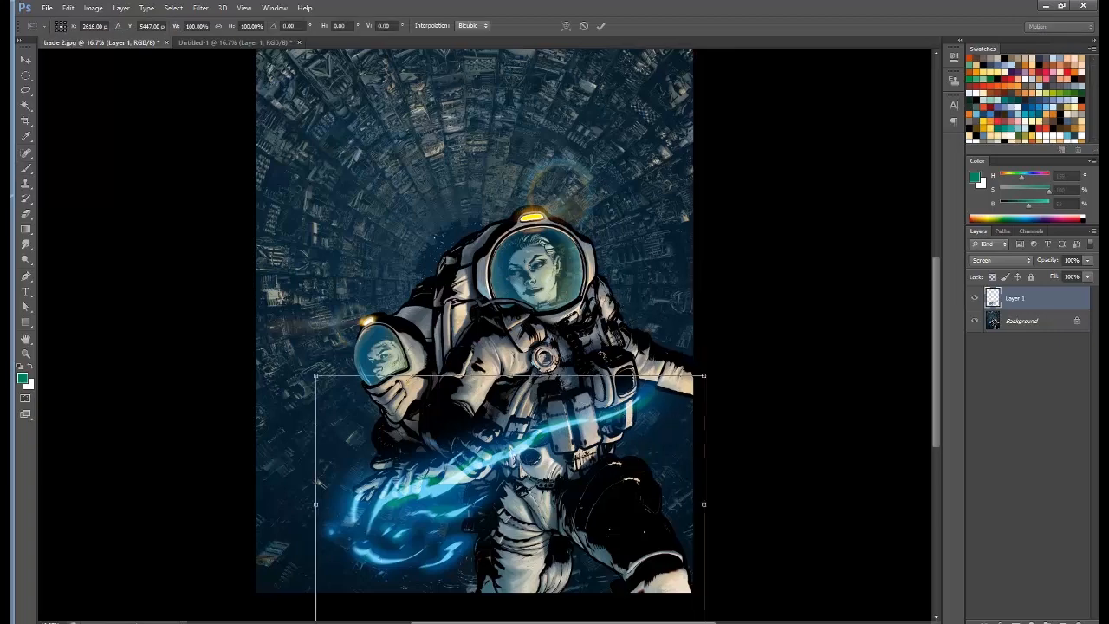
left_click_drag(578, 459, 548, 199)
right_click(489, 190)
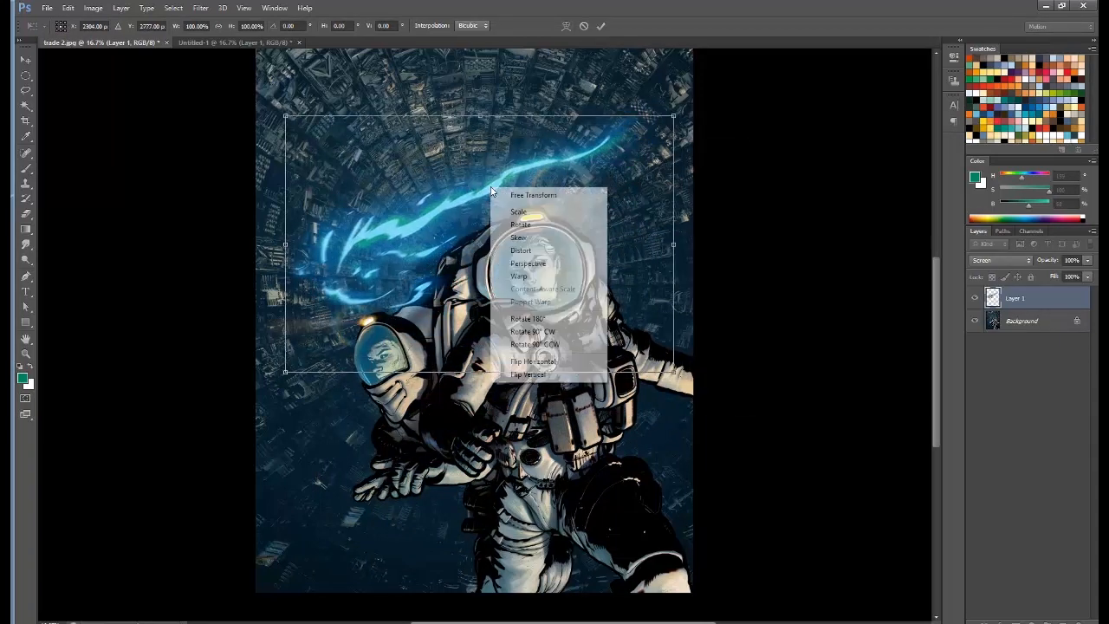
left_click(522, 276)
left_click_drag(426, 228, 659, 156)
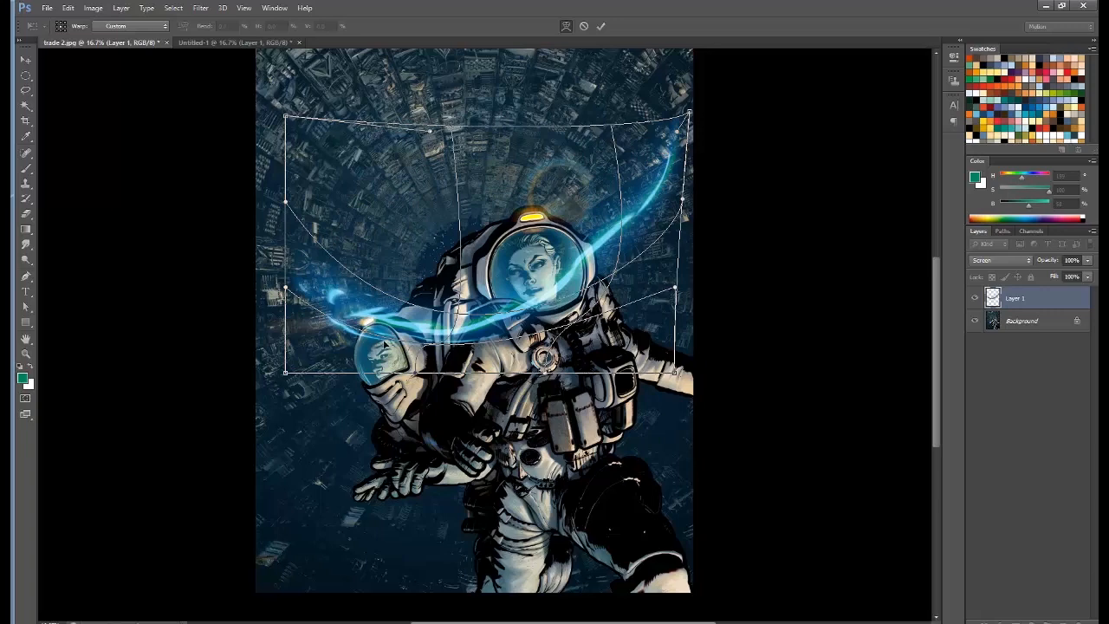
Step: Pull the warp mesh outward around the flame's head, refine the curve across the large helmet, and apply the warp
left_click_drag(342, 348, 301, 380)
left_click_drag(288, 291, 286, 253)
left_click_drag(525, 266, 546, 284)
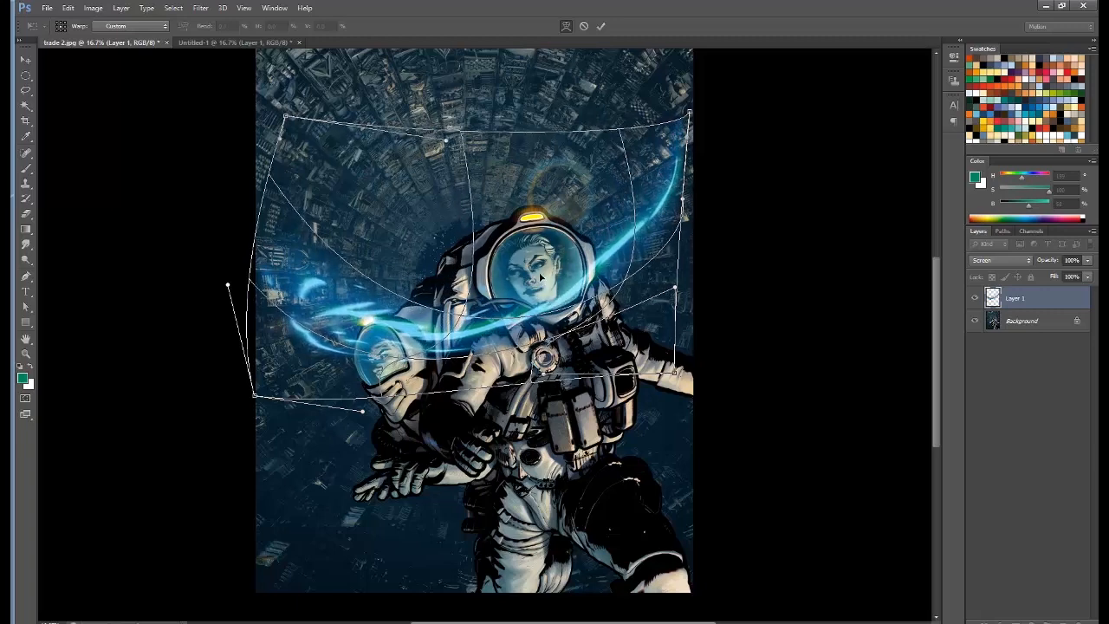
mouse_move(297, 305)
left_mouse_down()
mouse_move(298, 271)
mouse_move(302, 286)
left_mouse_up()
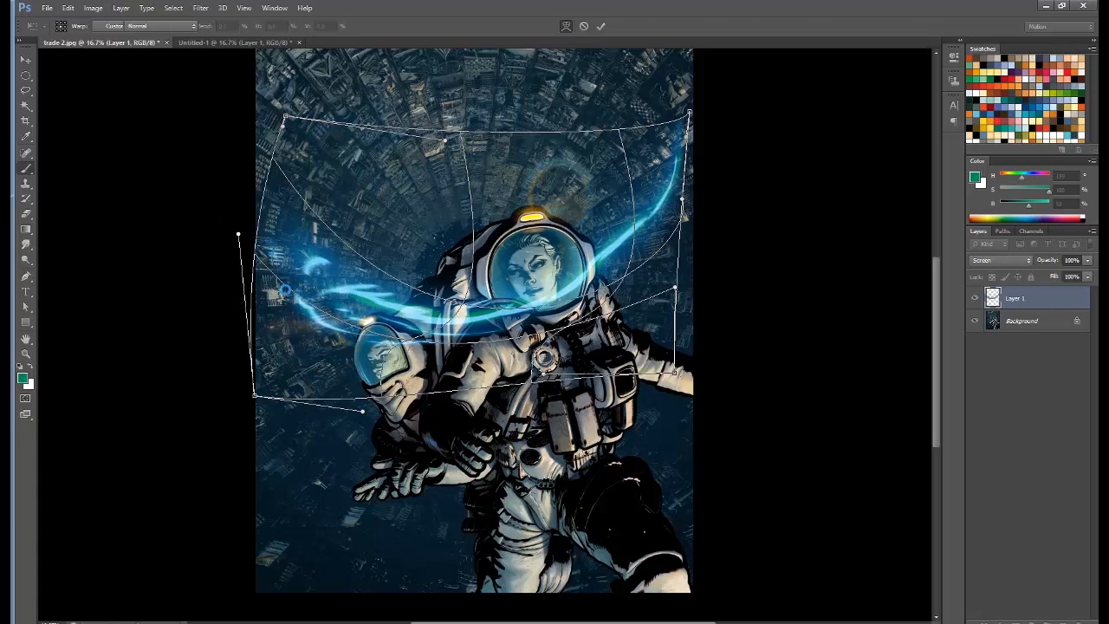
key("Return")
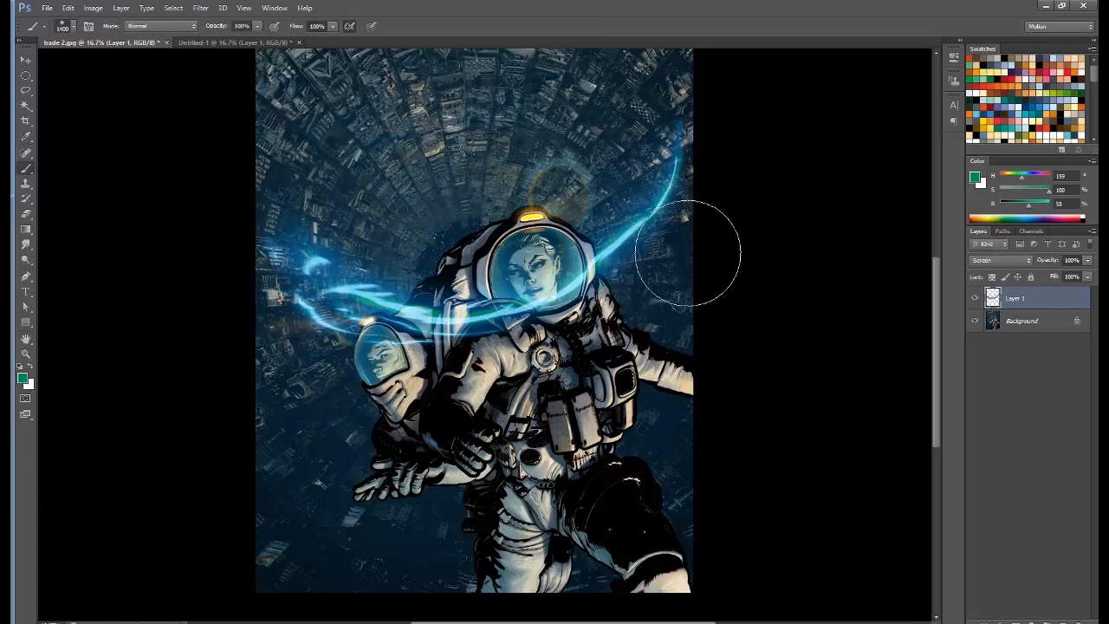
Step: Start Puppet Warp on the flame layer and place pins along the streak from its head to its tail tip
left_click(74, 8)
left_click(94, 216)
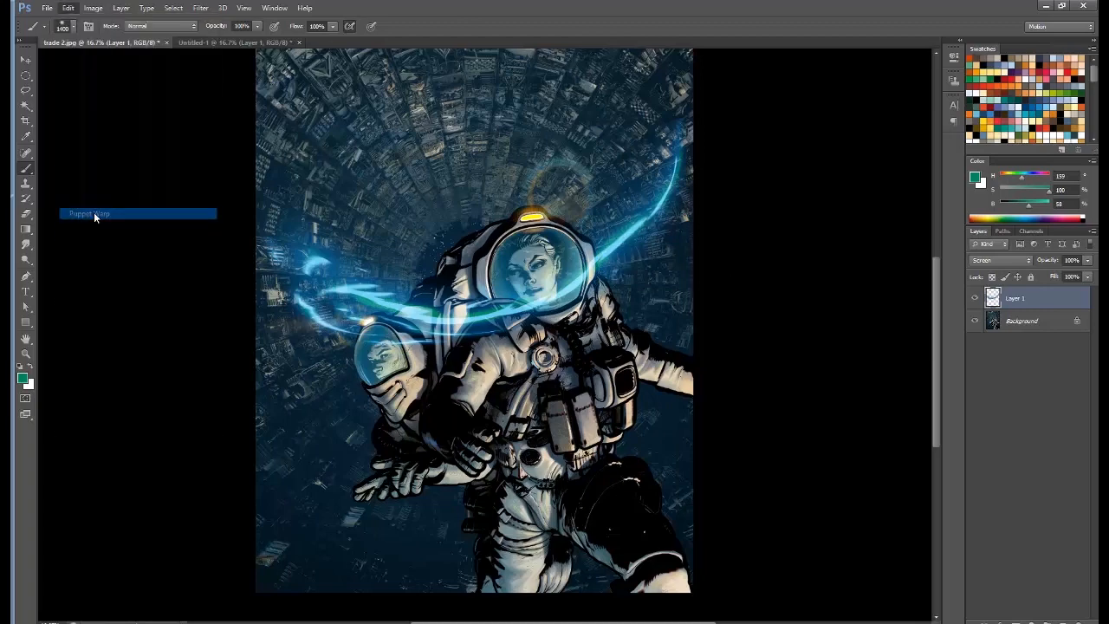
left_click(321, 282)
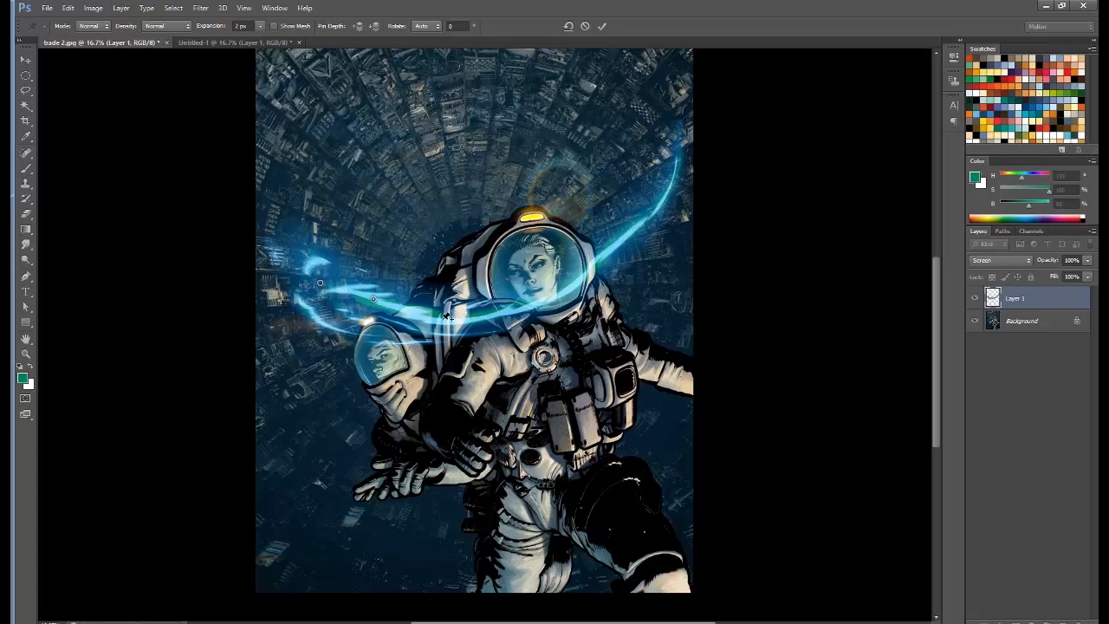
left_click_drag(586, 281, 626, 232)
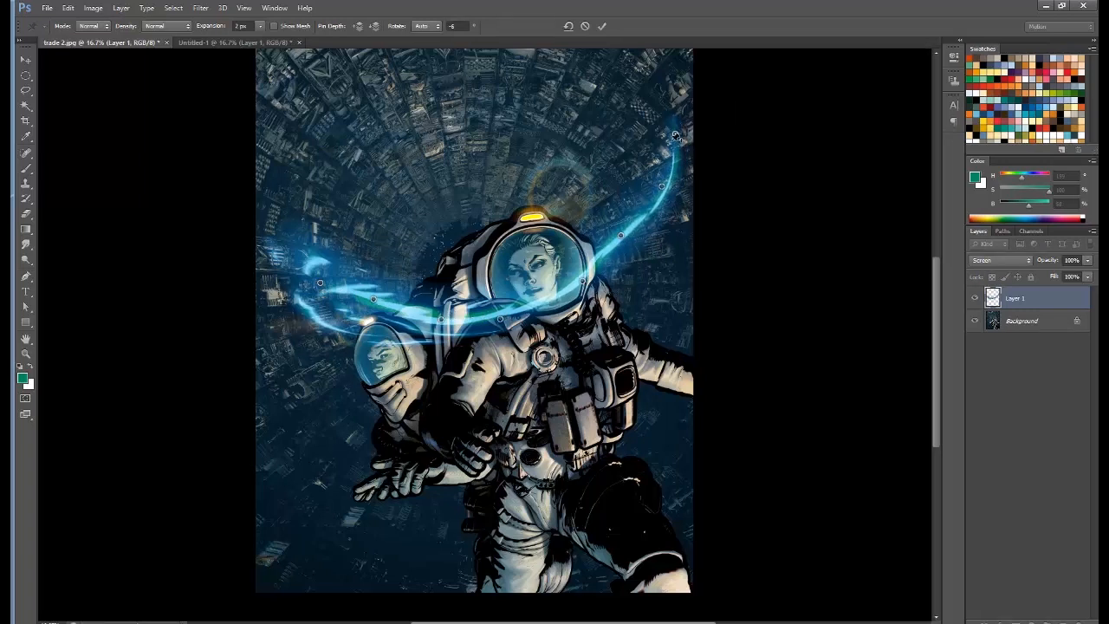
Step: Pull the flame's tail tip inward, nudge the pins along the streak to smooth its curve, and apply the Puppet Warp
left_click_drag(675, 136, 656, 155)
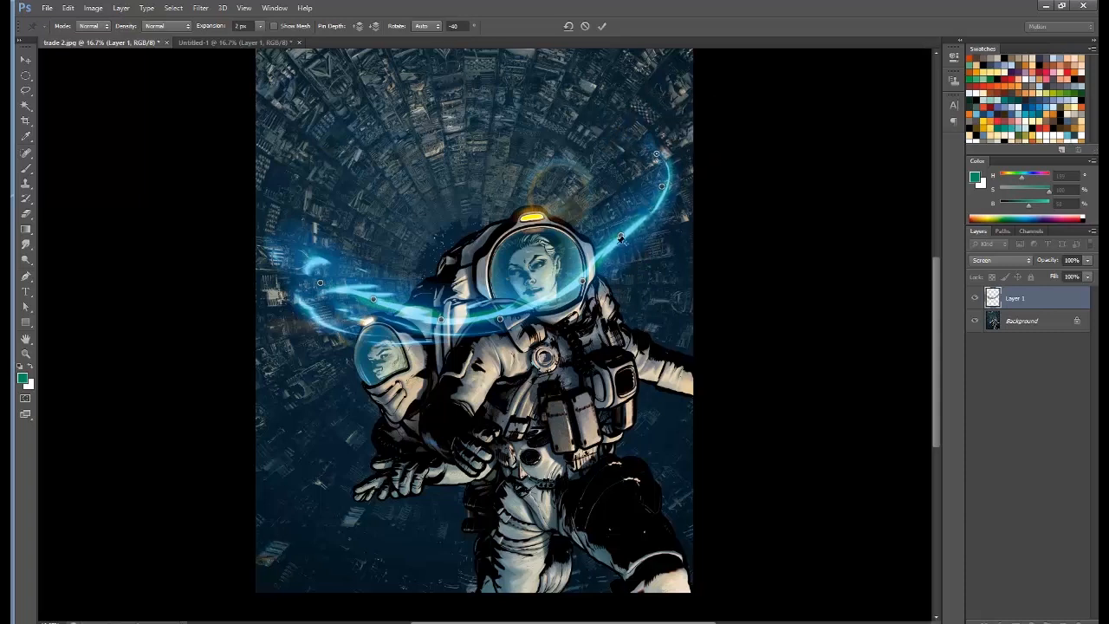
mouse_move(620, 237)
left_mouse_down()
mouse_move(636, 259)
mouse_move(620, 238)
mouse_move(624, 246)
left_mouse_up()
left_click_drag(443, 325, 438, 319)
left_click_drag(375, 302, 374, 295)
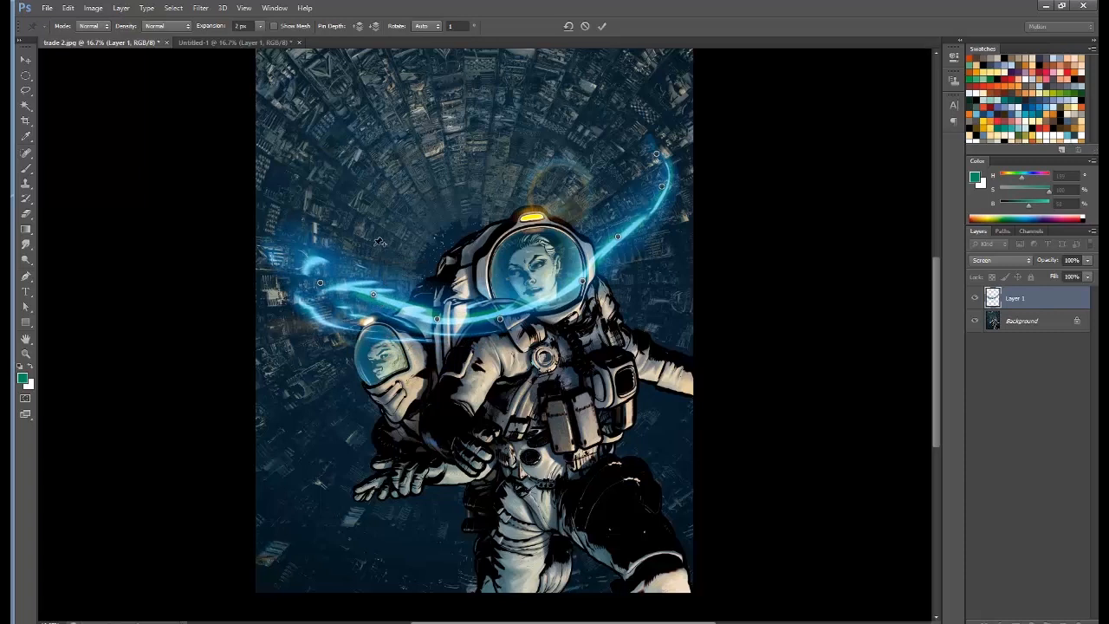
key("Return")
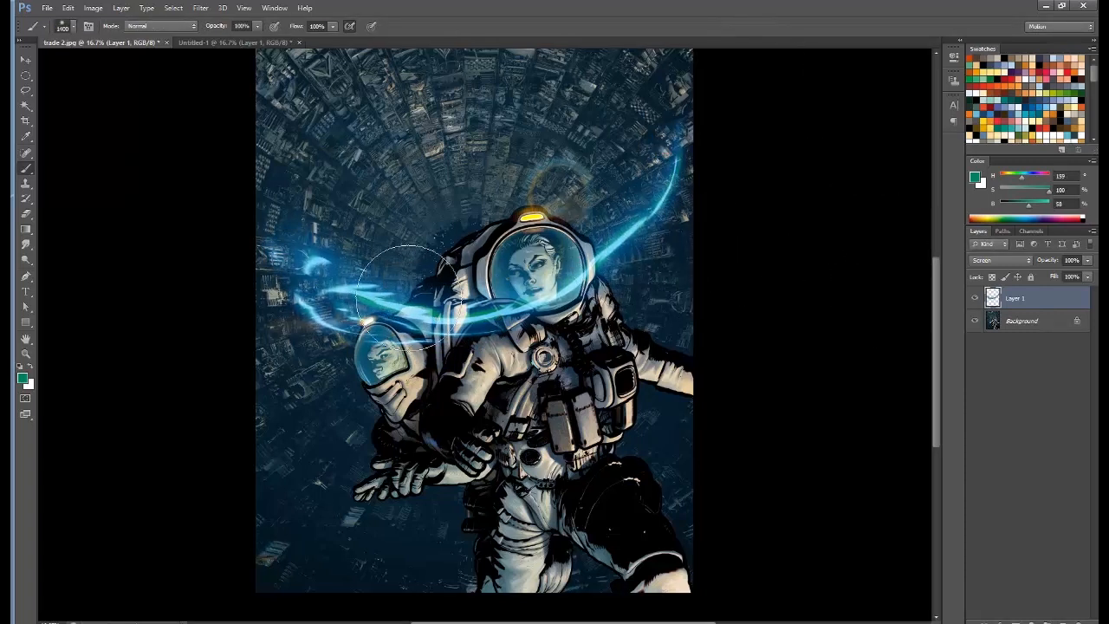
Step: Liquify the flame layer with a large brush, pushing the streak into long winding ribbons, and move it down over the astronauts' torsos and legs
left_click(199, 9)
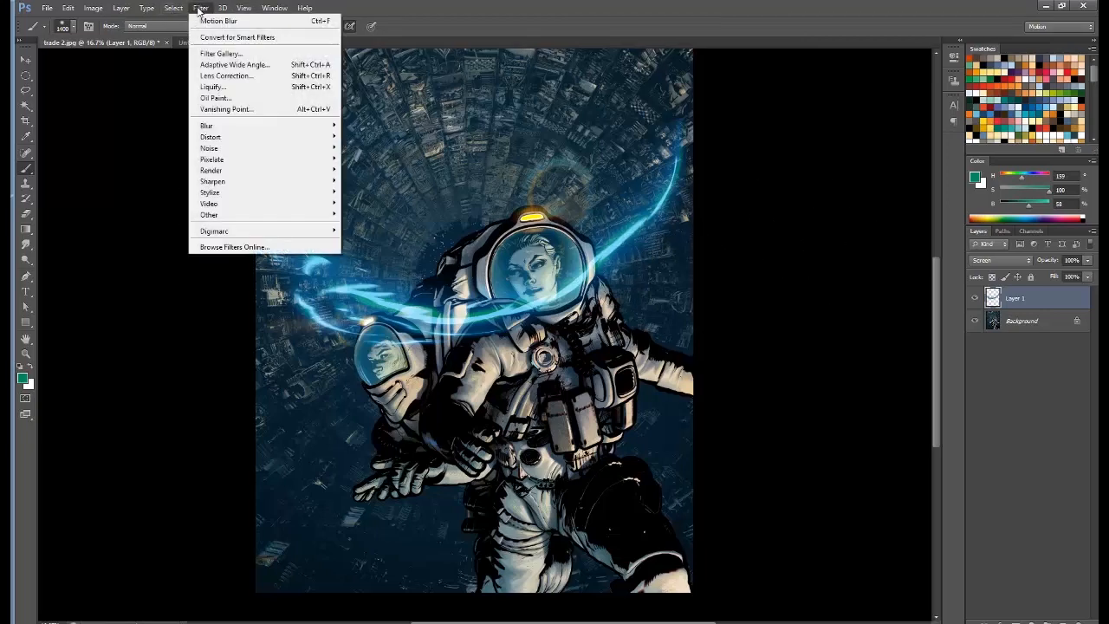
left_click(216, 87)
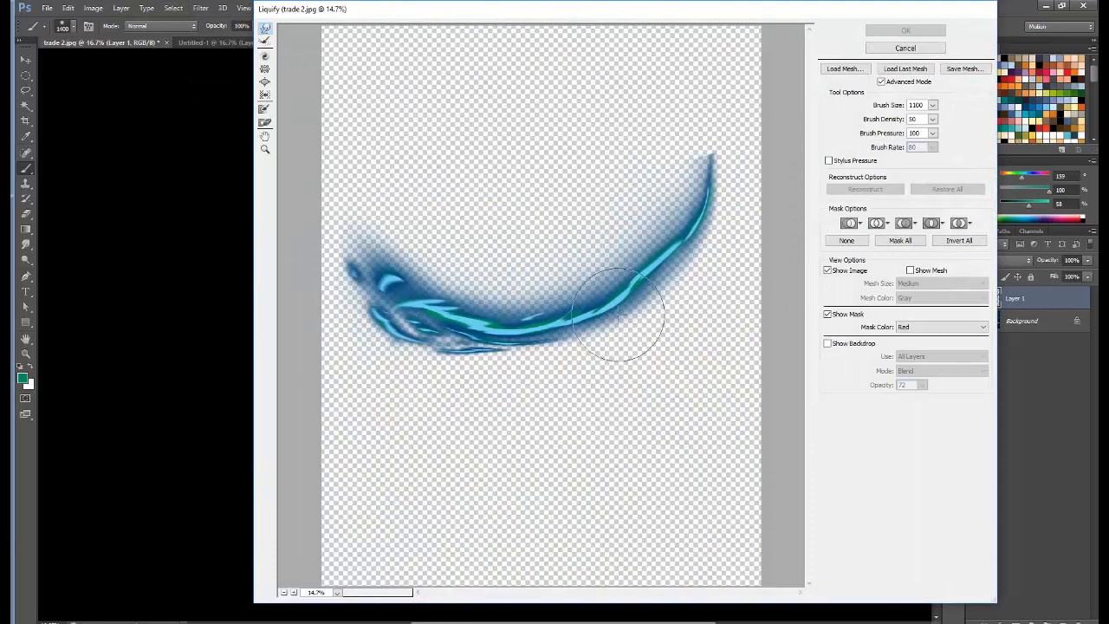
key("bracketright")
key("bracketright")
key("bracketright")
key("bracketright")
key("bracketright")
key("bracketright")
key("bracketright")
key("bracketright")
key("bracketright")
key("bracketright")
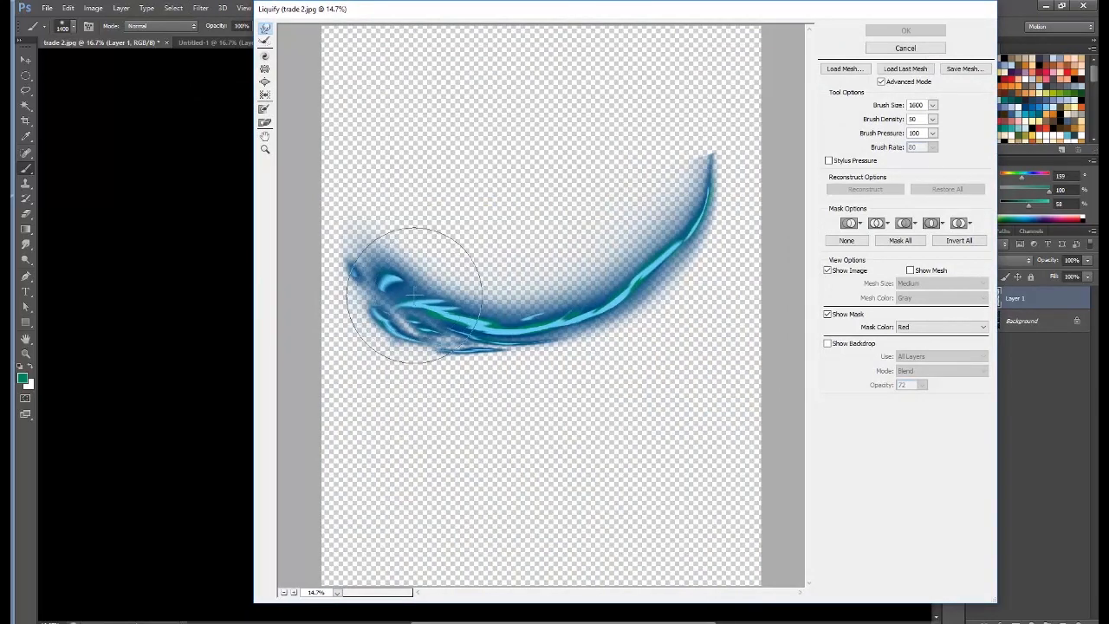
mouse_move(279, 286)
left_mouse_down()
mouse_move(369, 295)
mouse_move(365, 202)
mouse_move(415, 173)
mouse_move(366, 185)
left_mouse_up()
mouse_move(527, 211)
left_mouse_down()
mouse_move(485, 277)
mouse_move(593, 337)
mouse_move(654, 154)
mouse_move(245, 177)
left_mouse_up()
mouse_move(557, 235)
left_mouse_down()
mouse_move(297, 228)
mouse_move(577, 186)
mouse_move(639, 203)
mouse_move(416, 223)
mouse_move(575, 179)
left_mouse_up()
mouse_move(411, 318)
left_mouse_down()
mouse_move(342, 289)
mouse_move(317, 297)
mouse_move(321, 310)
left_mouse_up()
mouse_move(449, 306)
left_mouse_down()
mouse_move(532, 416)
mouse_move(582, 396)
mouse_move(611, 345)
mouse_move(596, 343)
mouse_move(579, 370)
mouse_move(559, 364)
left_mouse_up()
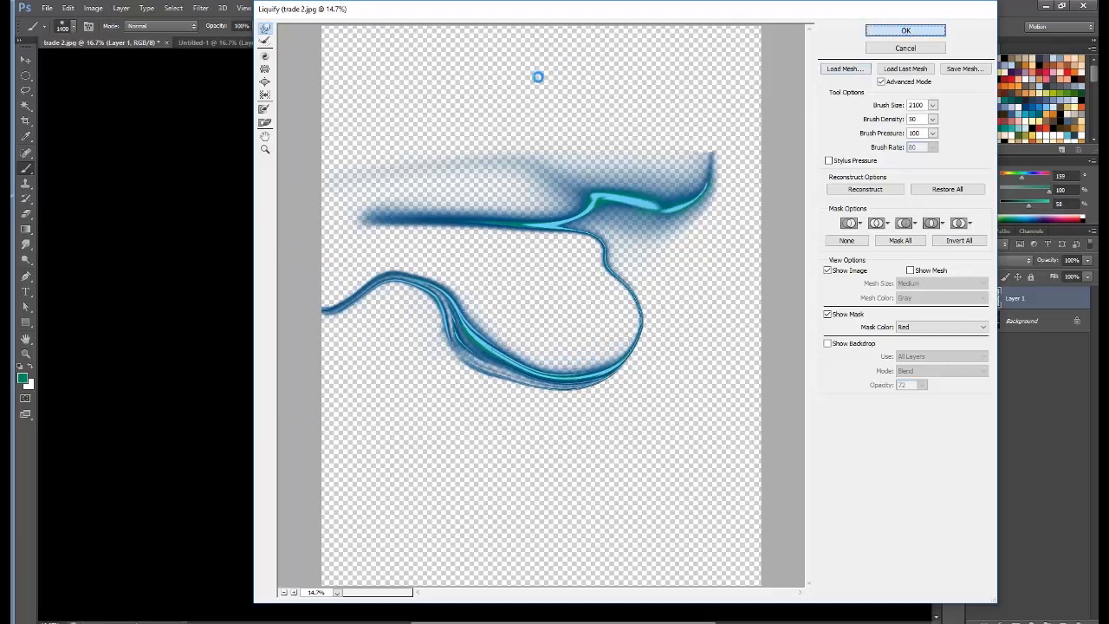
key("Return")
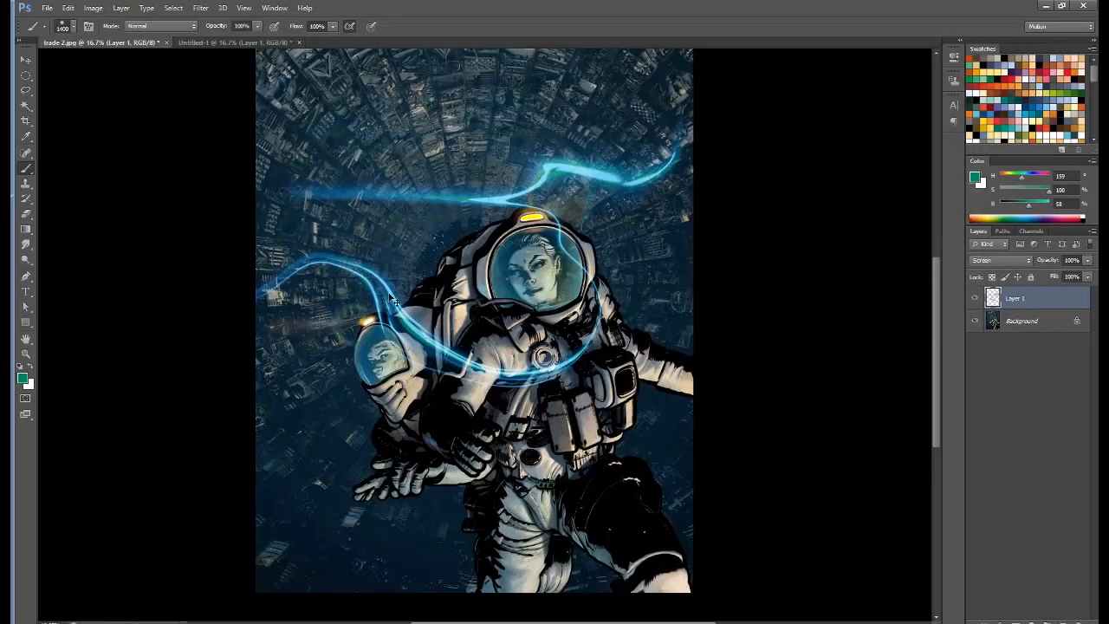
mouse_move(392, 301)
left_mouse_down()
mouse_move(392, 243)
mouse_move(353, 148)
mouse_move(297, 106)
mouse_move(493, 364)
mouse_move(357, 455)
mouse_move(394, 577)
mouse_move(381, 581)
mouse_move(416, 496)
mouse_move(373, 511)
mouse_move(407, 520)
mouse_move(381, 494)
mouse_move(342, 499)
mouse_move(372, 512)
mouse_move(450, 95)
mouse_move(441, 163)
mouse_move(351, 239)
mouse_move(373, 260)
mouse_move(333, 488)
mouse_move(356, 505)
mouse_move(360, 488)
left_mouse_up()
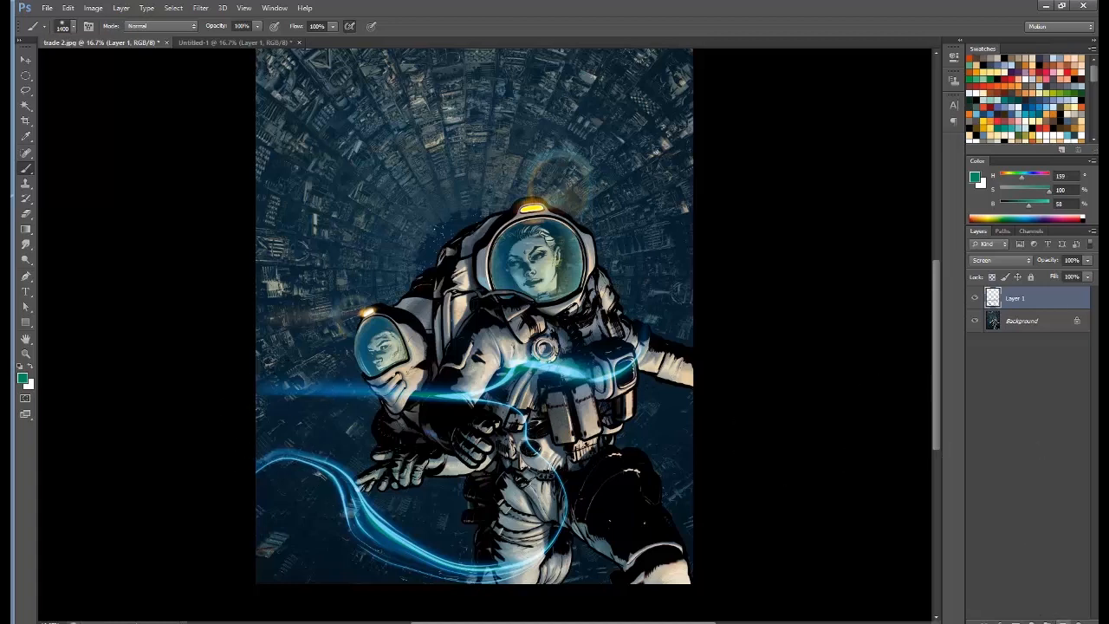
Step: Add an Overlay layer beneath the flame layer and paint soft blue light on the suits around the glowing ribbons
left_click(1064, 621)
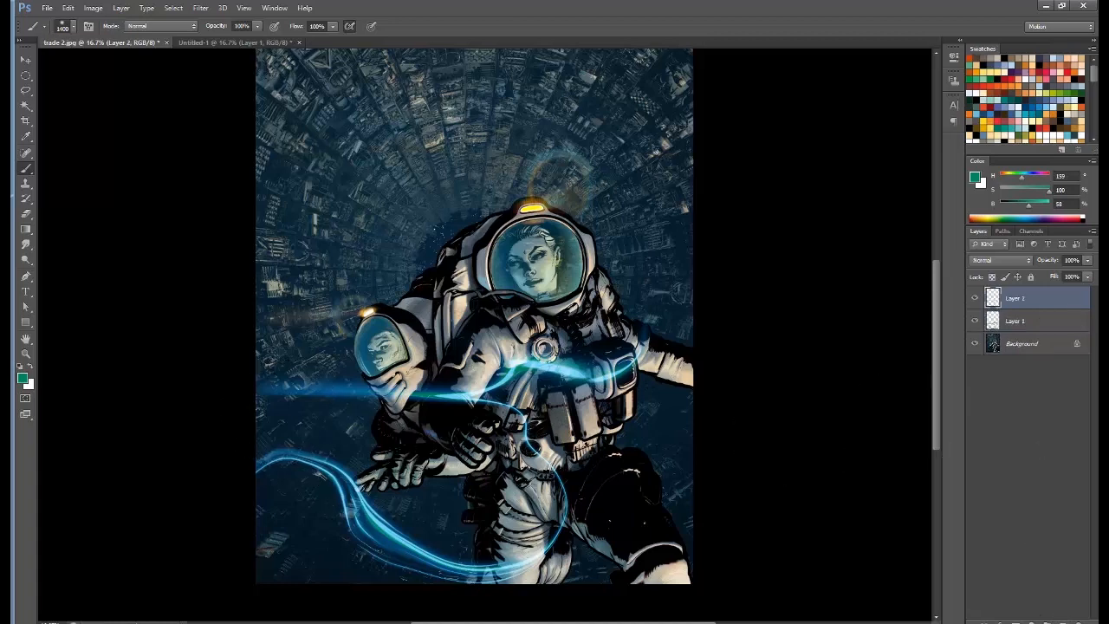
left_click(996, 261)
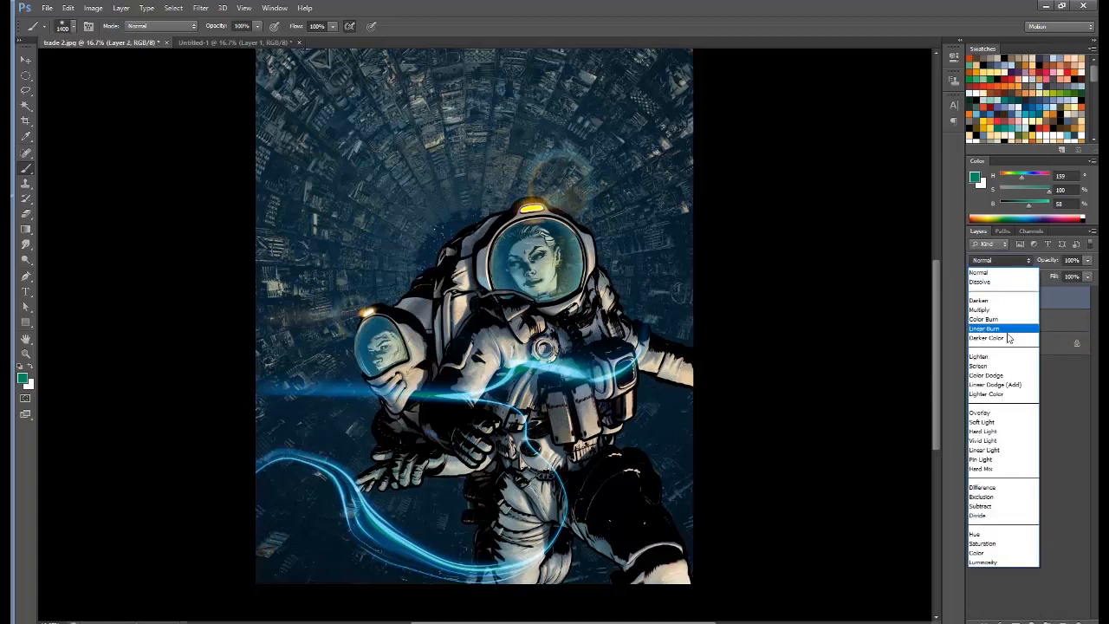
left_click(988, 414)
left_click_drag(1027, 302, 1033, 334)
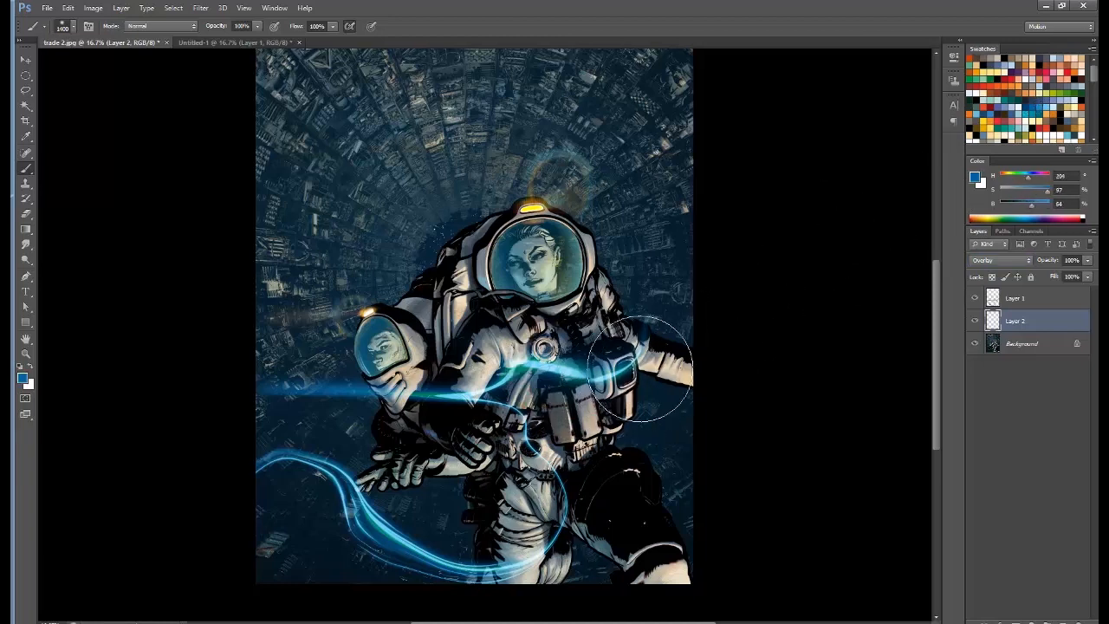
mouse_move(547, 379)
left_mouse_down()
mouse_move(485, 373)
mouse_move(468, 424)
mouse_move(520, 399)
mouse_move(617, 379)
left_mouse_up()
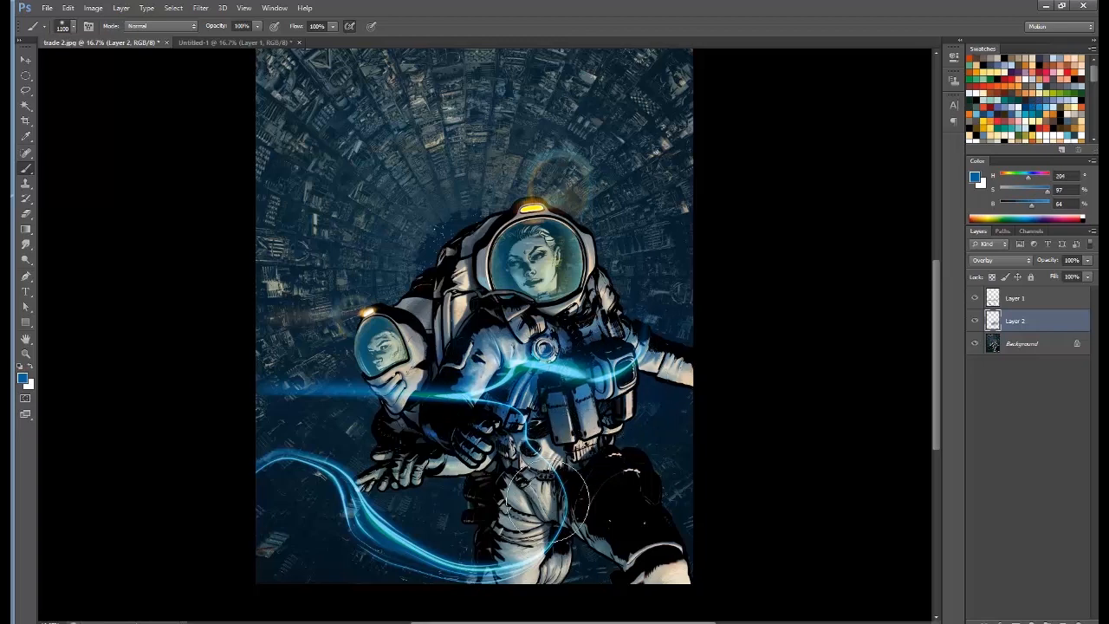
left_click_drag(559, 527, 463, 570)
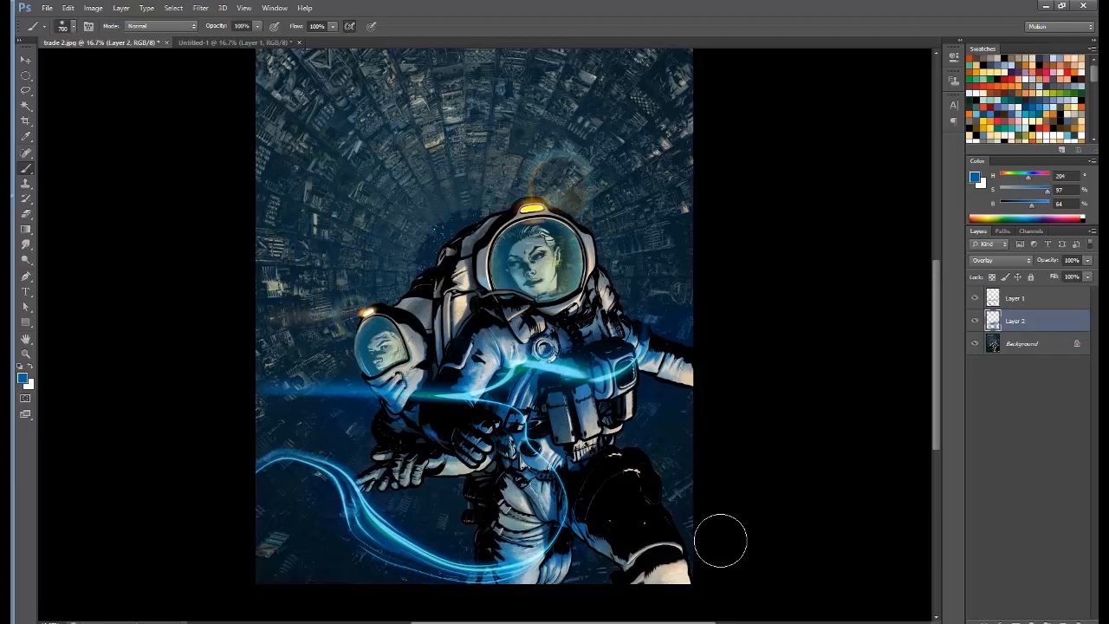
Step: Try out the highlight and shadow input levels on the flame layer, leaving them at 255 and 0
left_click(1031, 295)
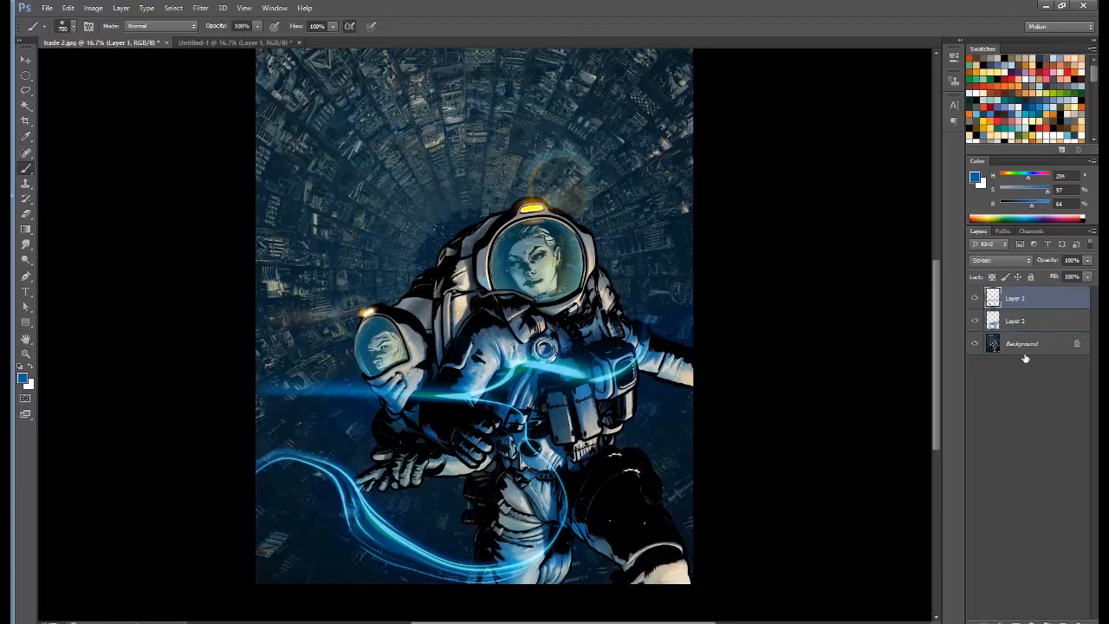
key("ctrl+l")
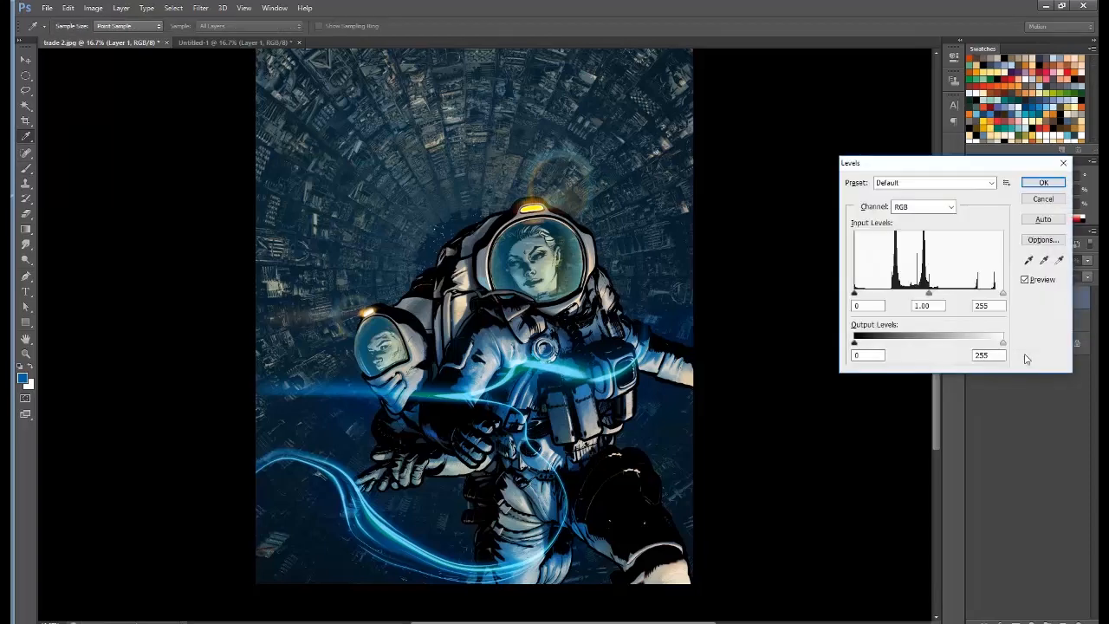
left_click_drag(1003, 295, 1024, 305)
mouse_move(863, 296)
left_mouse_down()
mouse_move(978, 296)
mouse_move(849, 294)
left_mouse_up()
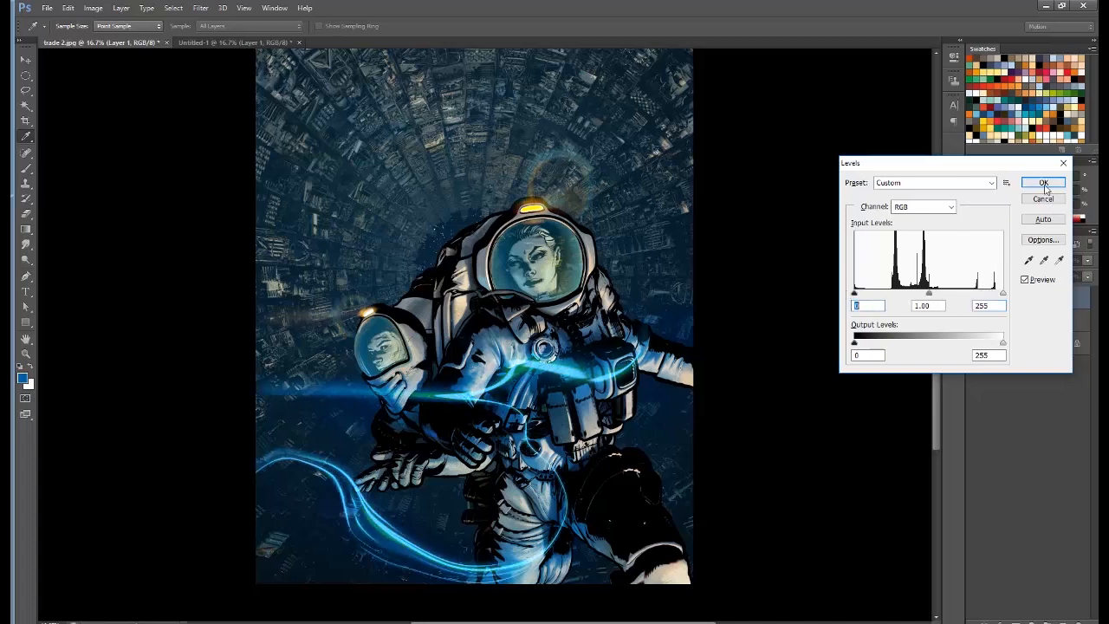
left_click(1045, 182)
Step: Open Hue/Saturation for the flame layer and shift its hue to +153
key("ctrl+u")
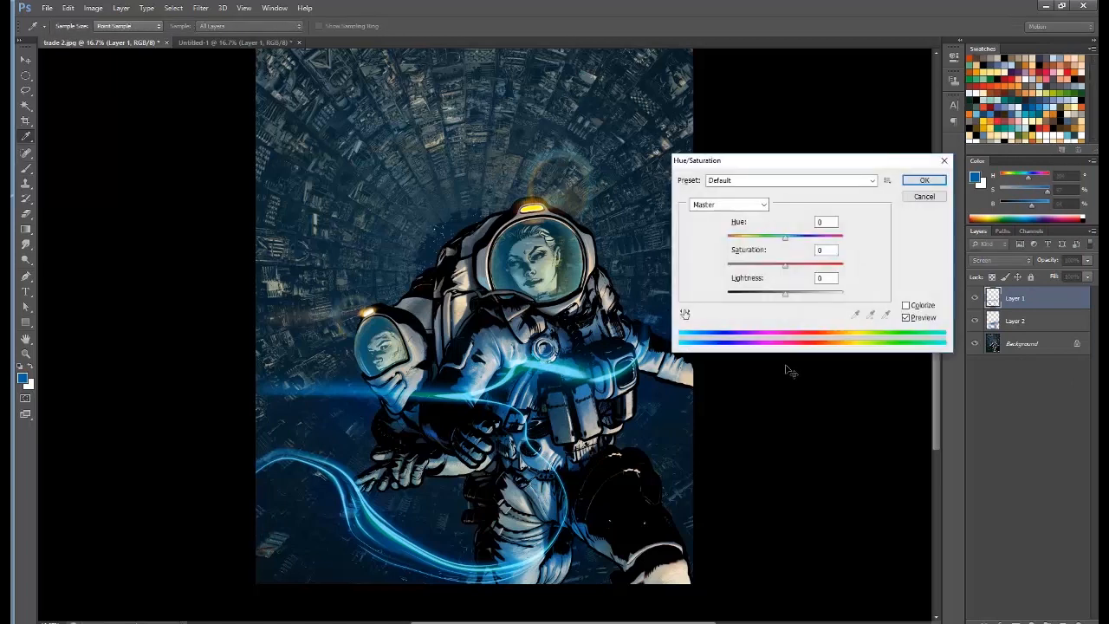
left_click(906, 307)
left_click(907, 307)
left_click_drag(787, 243, 839, 248)
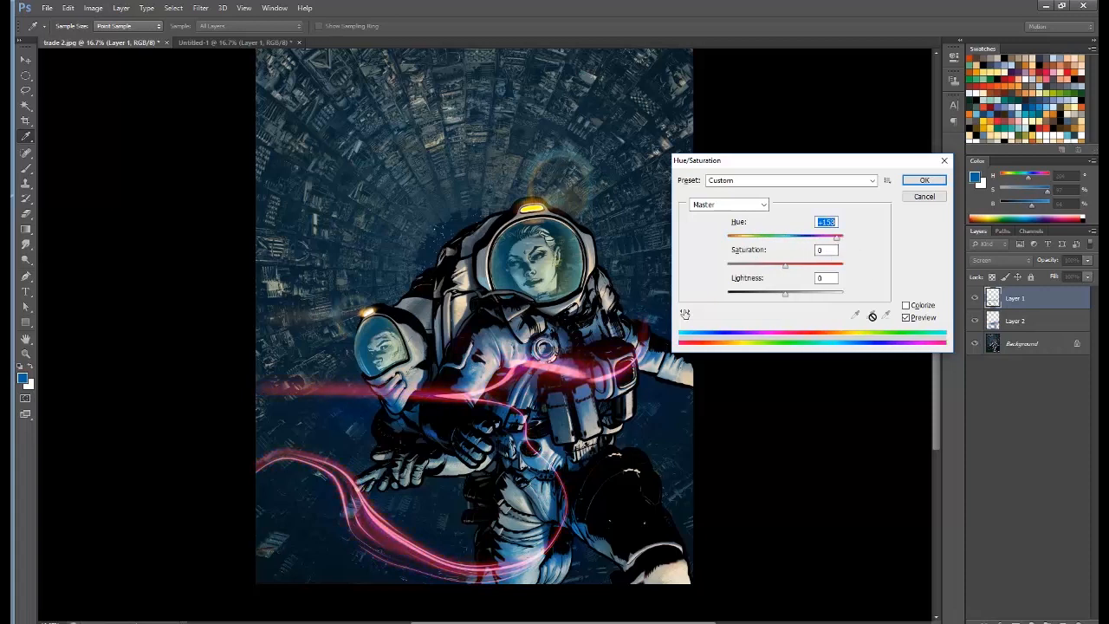
Step: Try Colorize on the flame with a much higher saturation and a different hue, and switch Colorize back off
left_click(906, 305)
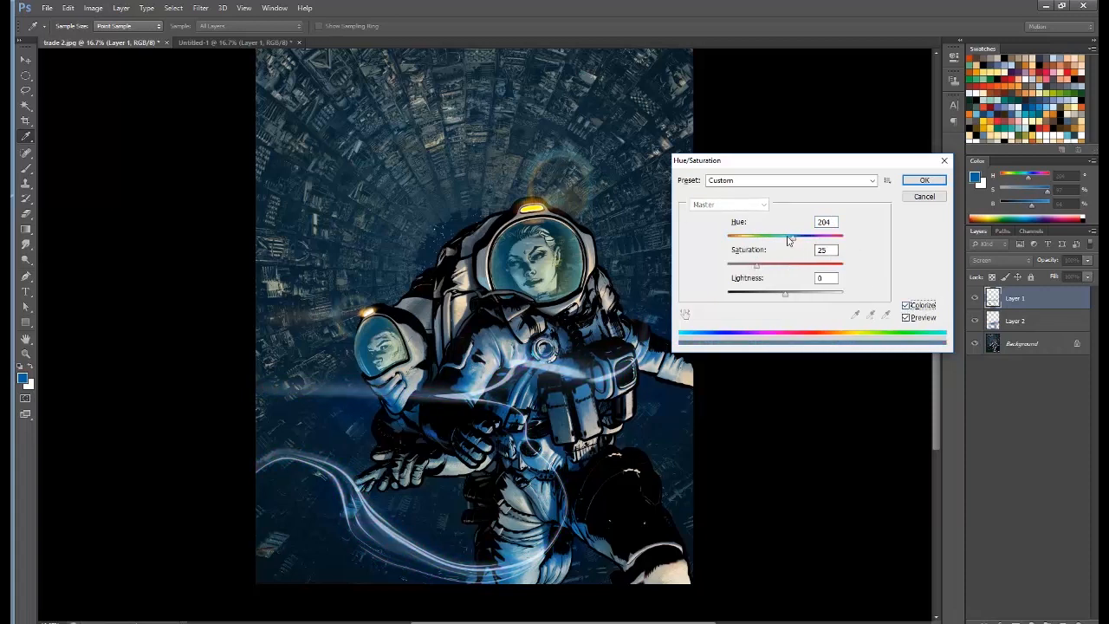
left_click_drag(756, 266, 865, 278)
mouse_move(788, 243)
left_mouse_down()
mouse_move(832, 242)
mouse_move(729, 243)
mouse_move(776, 247)
left_mouse_up()
left_click(907, 306)
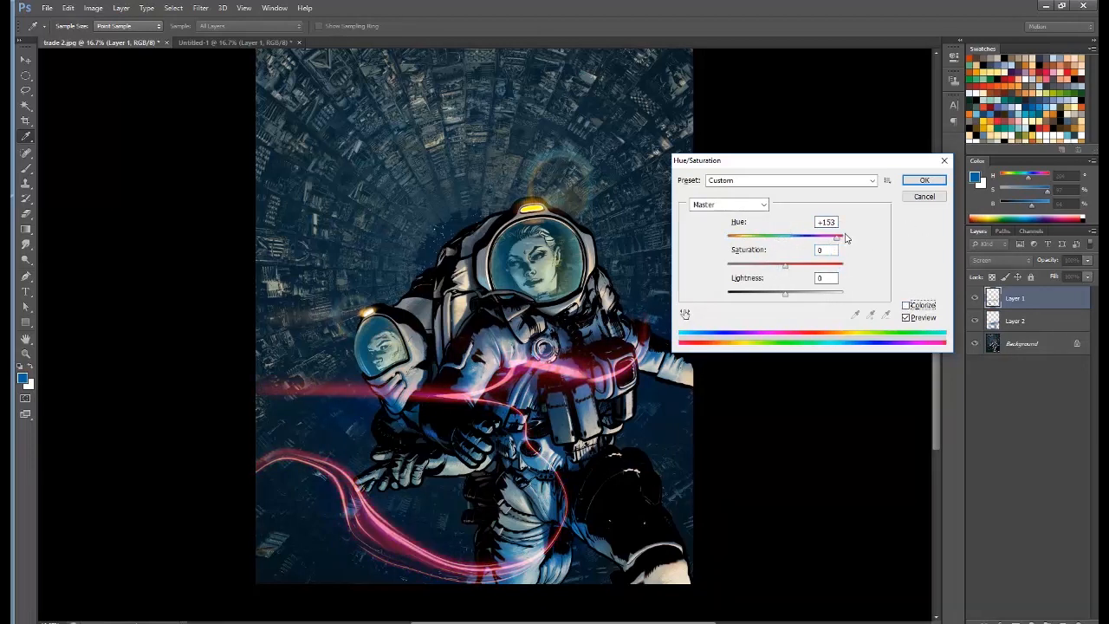
Step: Set the flame's hue shift to -125 and apply the adjustment
left_click_drag(837, 242, 741, 254)
left_click(913, 179)
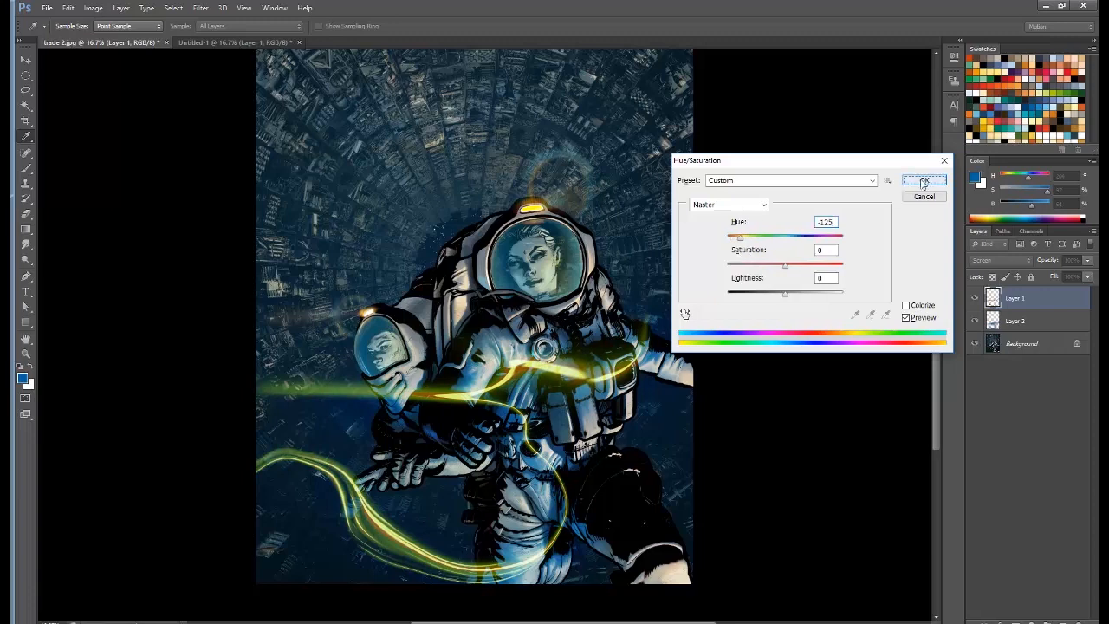
key("b")
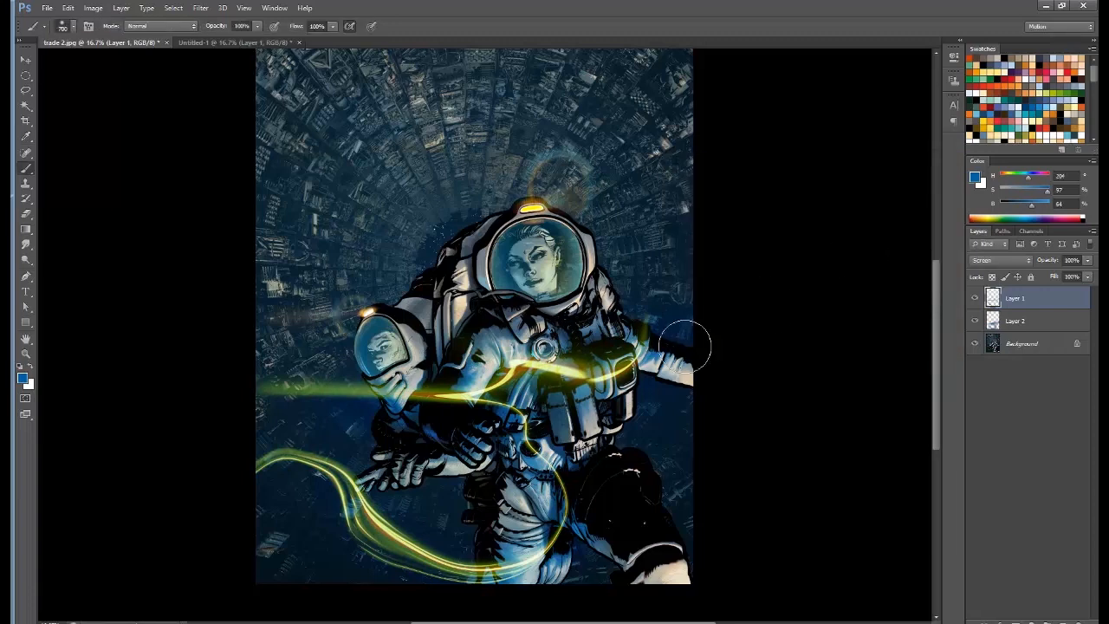
Step: Use Replace Color to sample the bright yellow core of the flame ribbon and raise its lightness
left_click(92, 8)
mouse_move(121, 37)
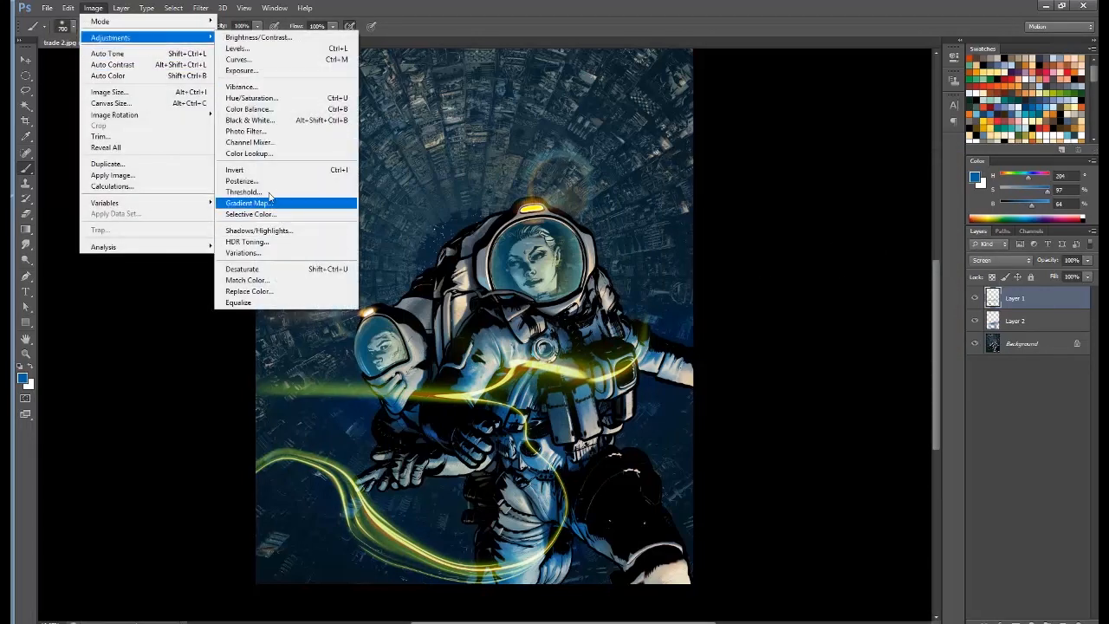
left_click(264, 293)
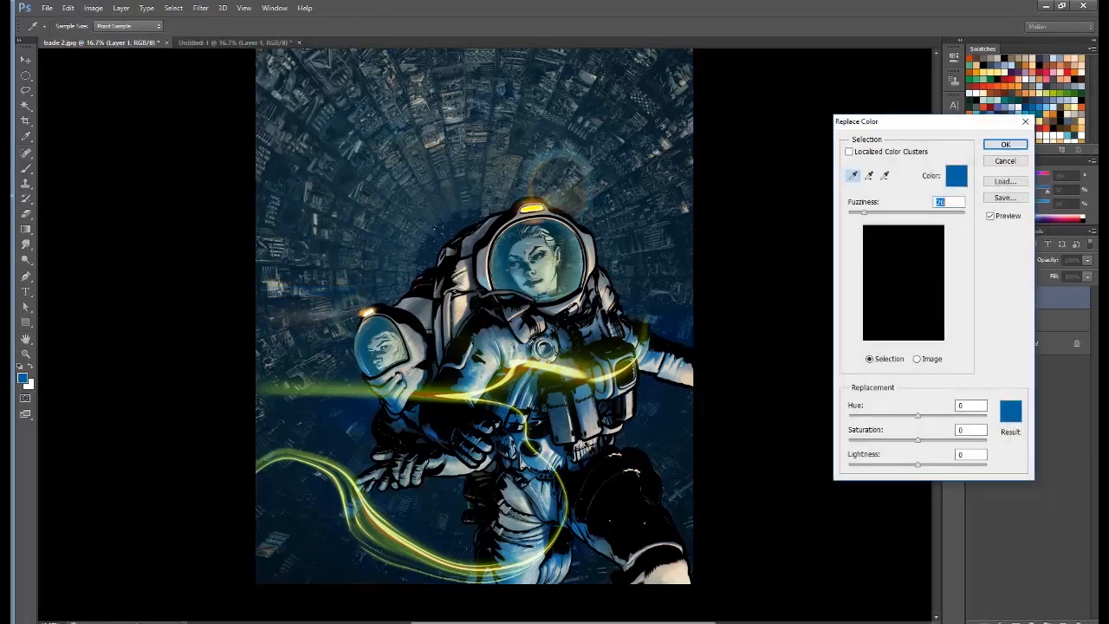
left_click(548, 362)
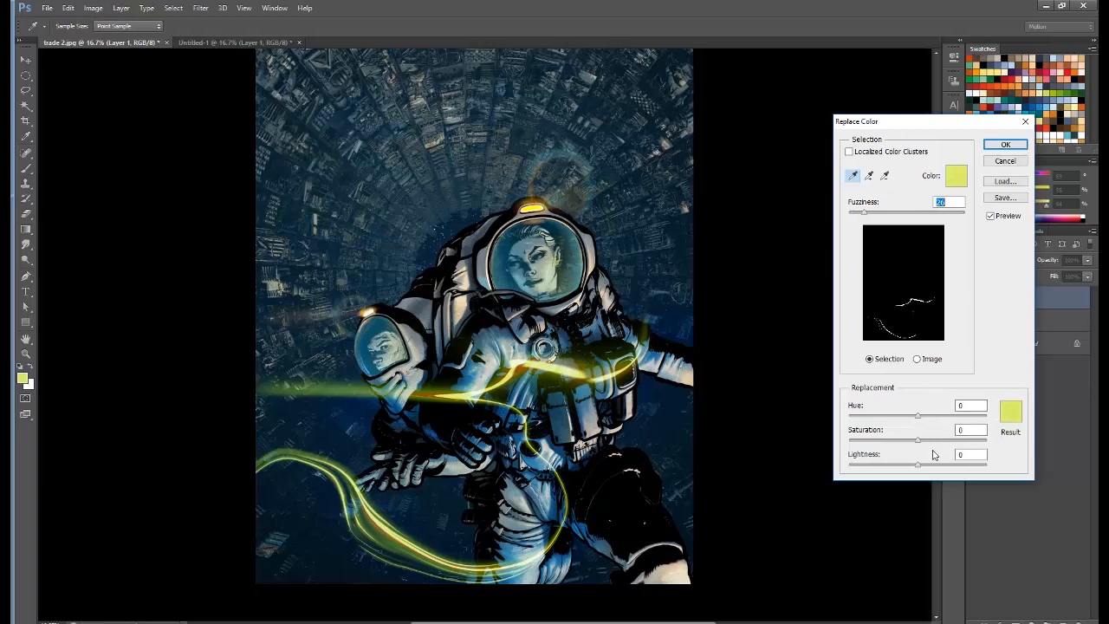
left_click_drag(925, 469, 938, 474)
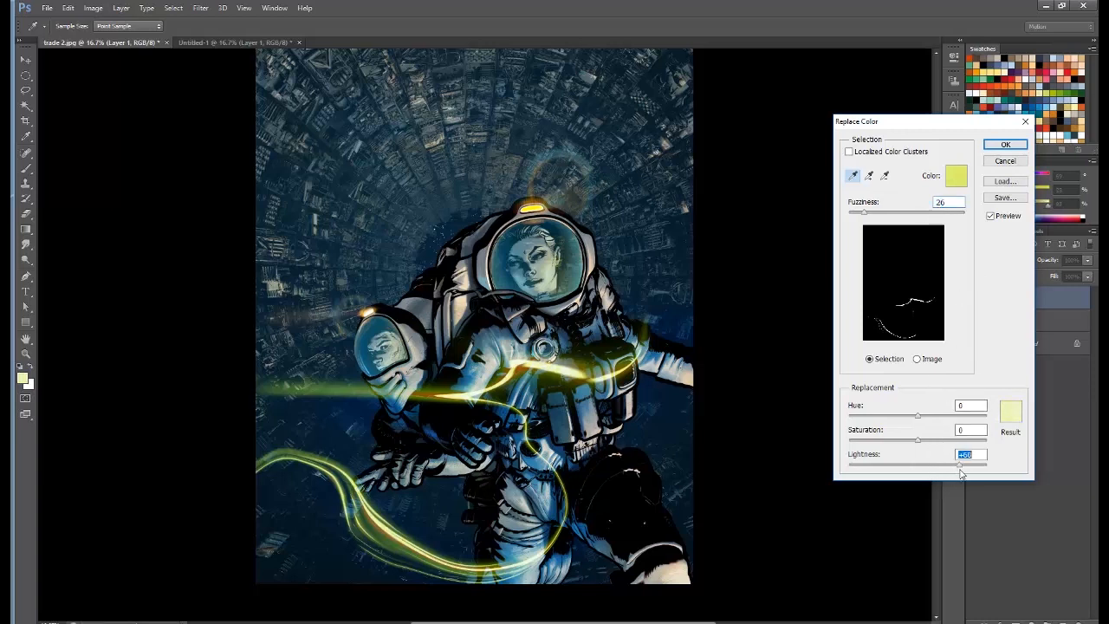
mouse_move(958, 471)
left_mouse_down()
mouse_move(936, 472)
mouse_move(952, 473)
left_mouse_up()
left_click(1005, 144)
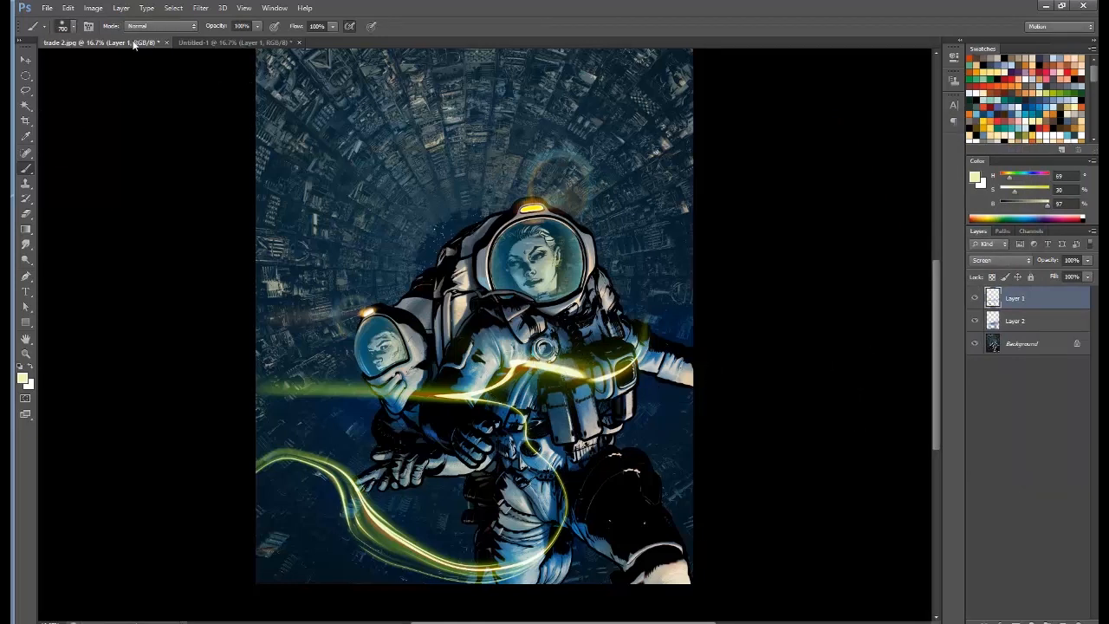
Step: Paste another copy of the original blue flame from Untitled-1 into trade 2.jpg and move it upward
left_click(203, 39)
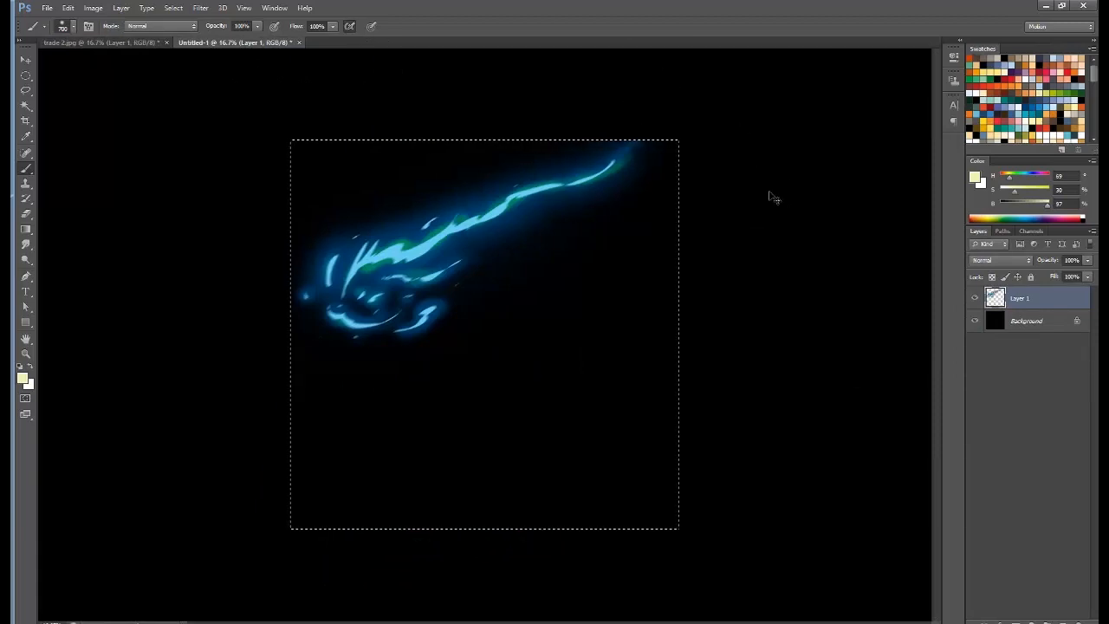
left_click(89, 44)
key("ctrl+v")
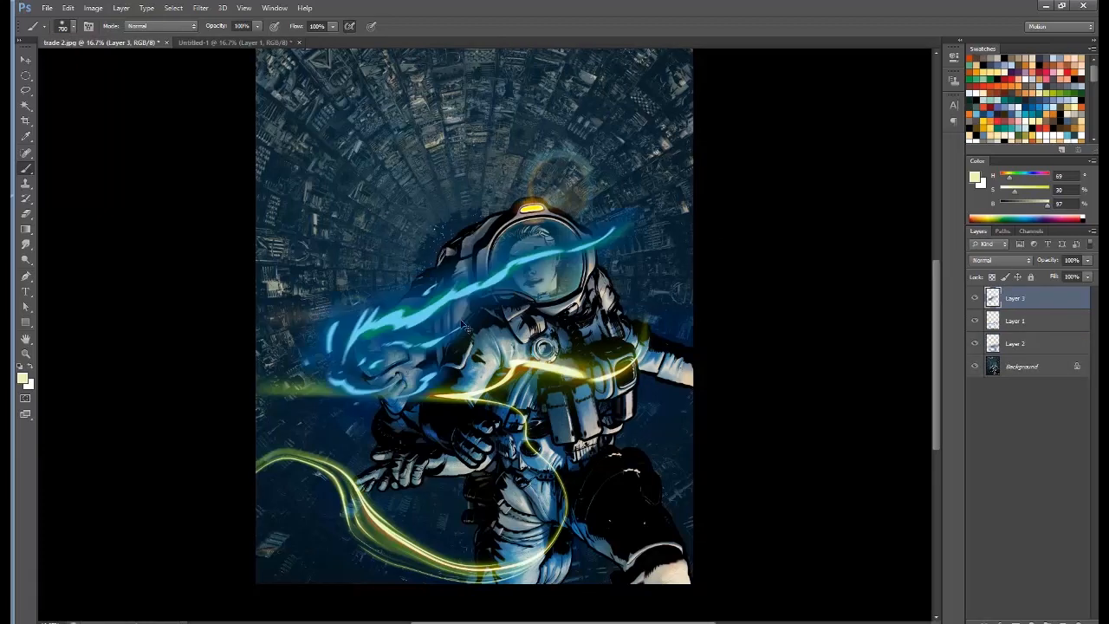
left_click_drag(429, 318, 394, 179)
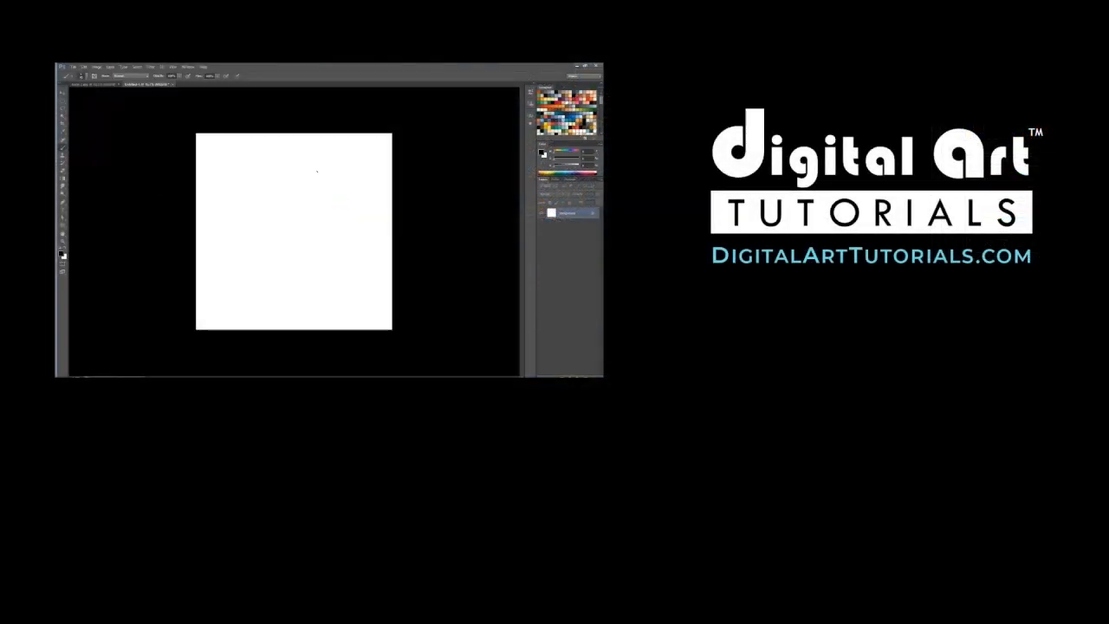
key("ctrl+shift+alt+n")
key("m")
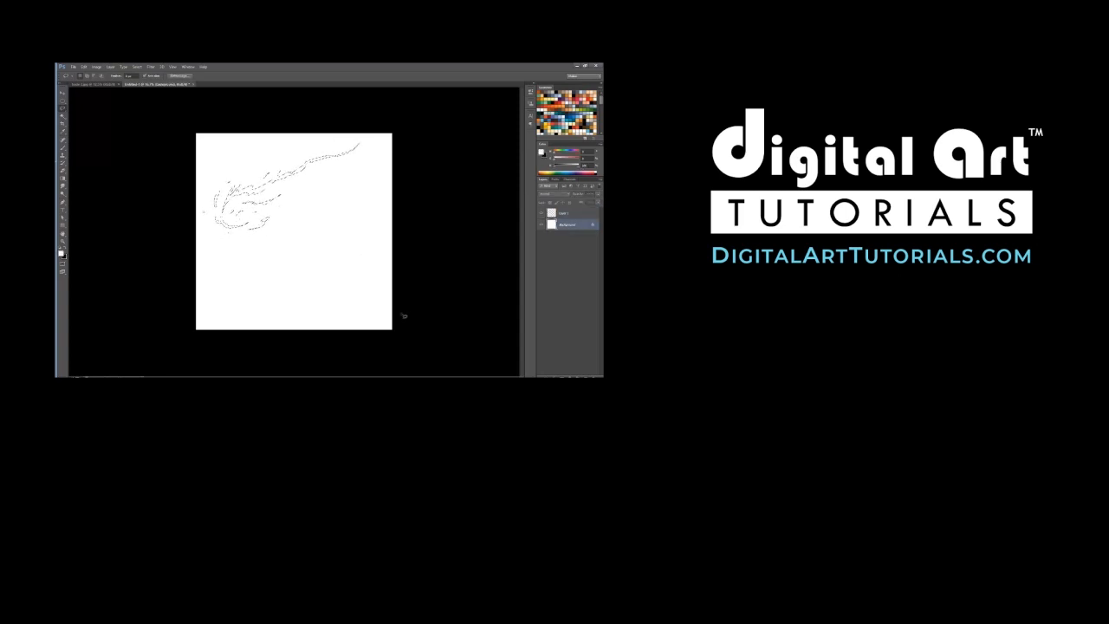
key("x")
key("alt+BackSpace")
key("ctrl+u")
left_click_drag(425, 209, 436, 212)
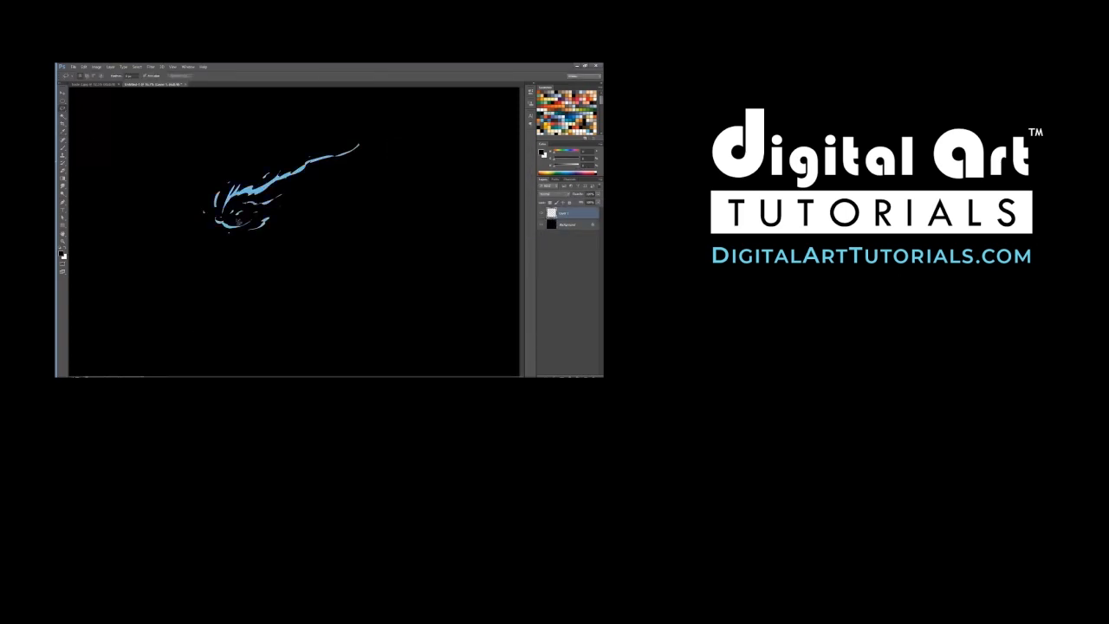
left_click(68, 76)
right_click(319, 108)
key("Escape")
left_click_drag(303, 164, 239, 198)
key("ctrl+z")
key("ctrl+alt+shift+n")
mouse_move(364, 143)
left_mouse_down()
mouse_move(215, 205)
mouse_move(247, 205)
left_mouse_up()
left_click_drag(220, 219, 269, 221)
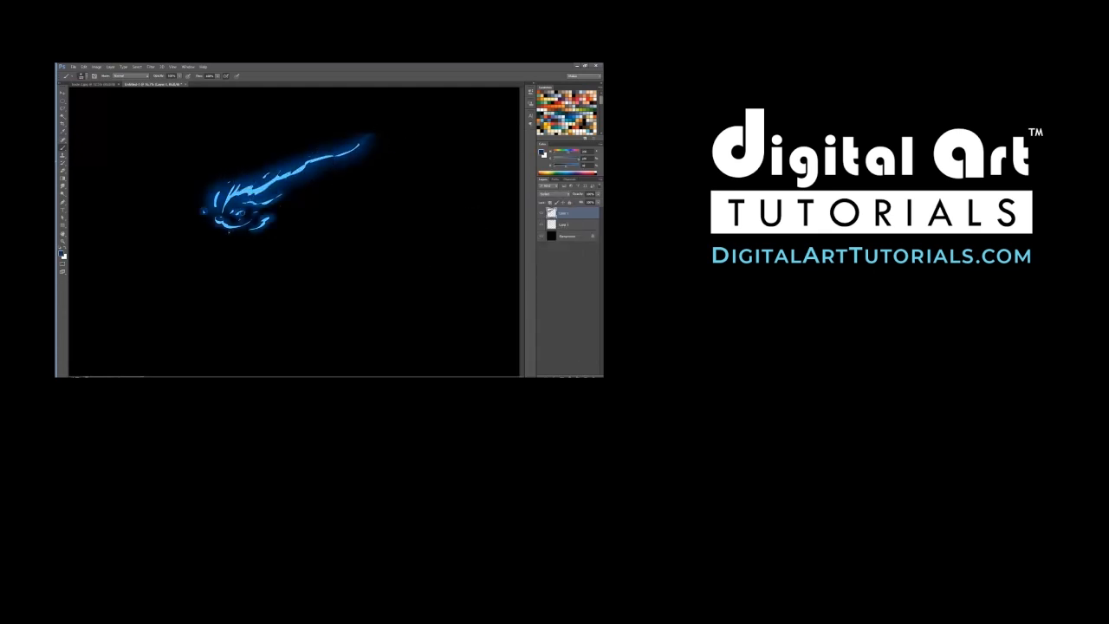
key("bracketright")
left_click(96, 67)
left_click(200, 212)
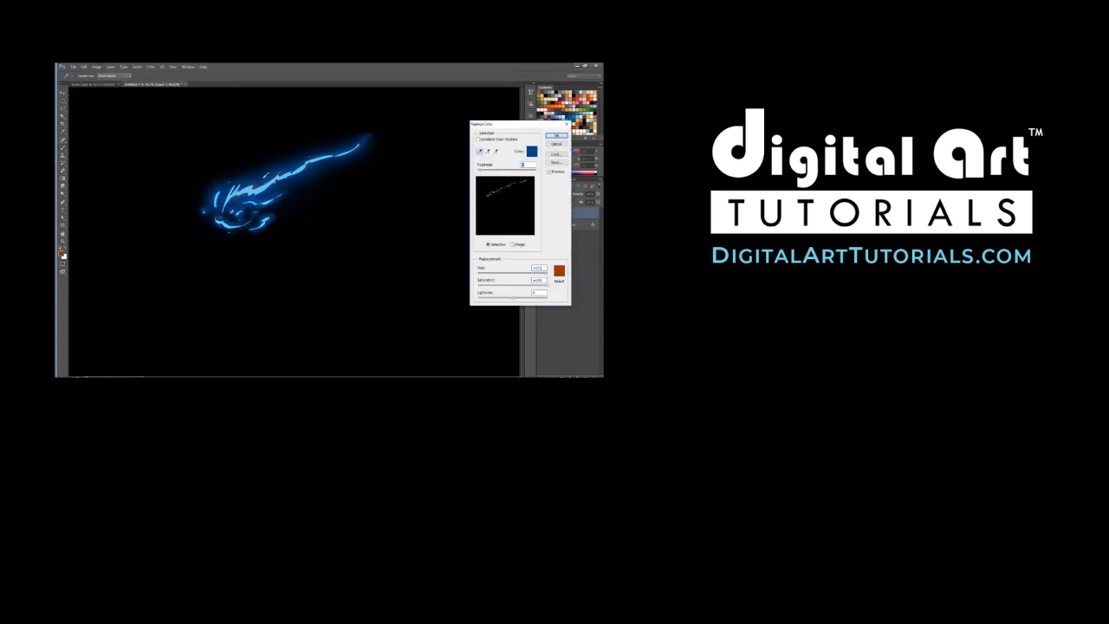